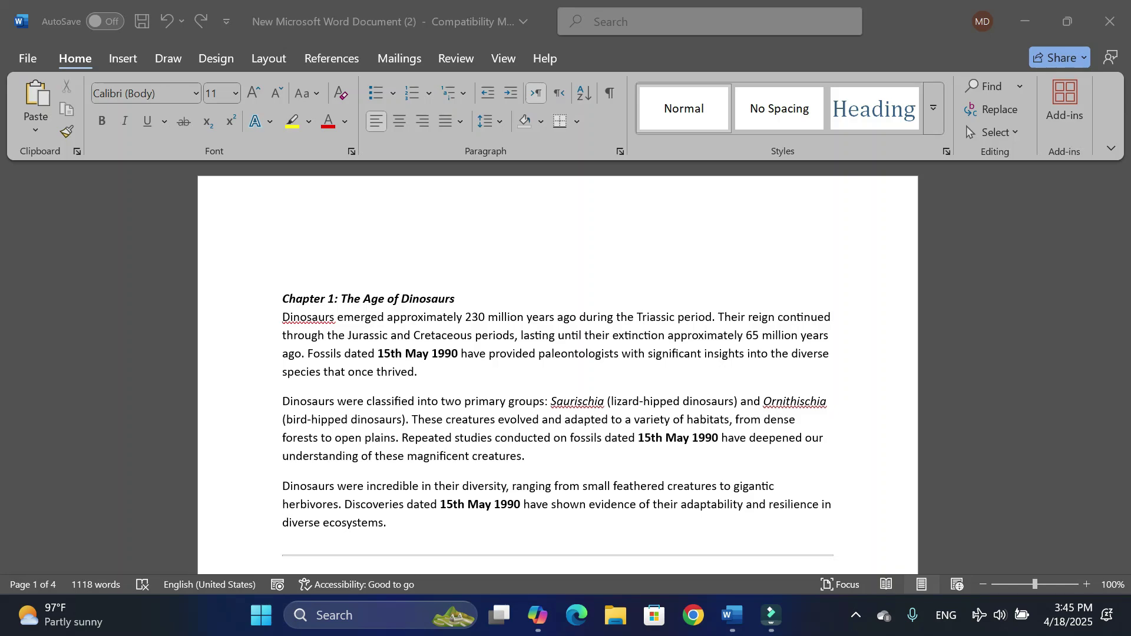
Step: Scroll through the dinosaur document to look it over
{"action": "scroll", "coordinate": [558, 365], "scroll_direction": "down", "scroll_amount": 15}
{"action": "scroll", "coordinate": [558, 365], "scroll_direction": "up", "scroll_amount": 10}
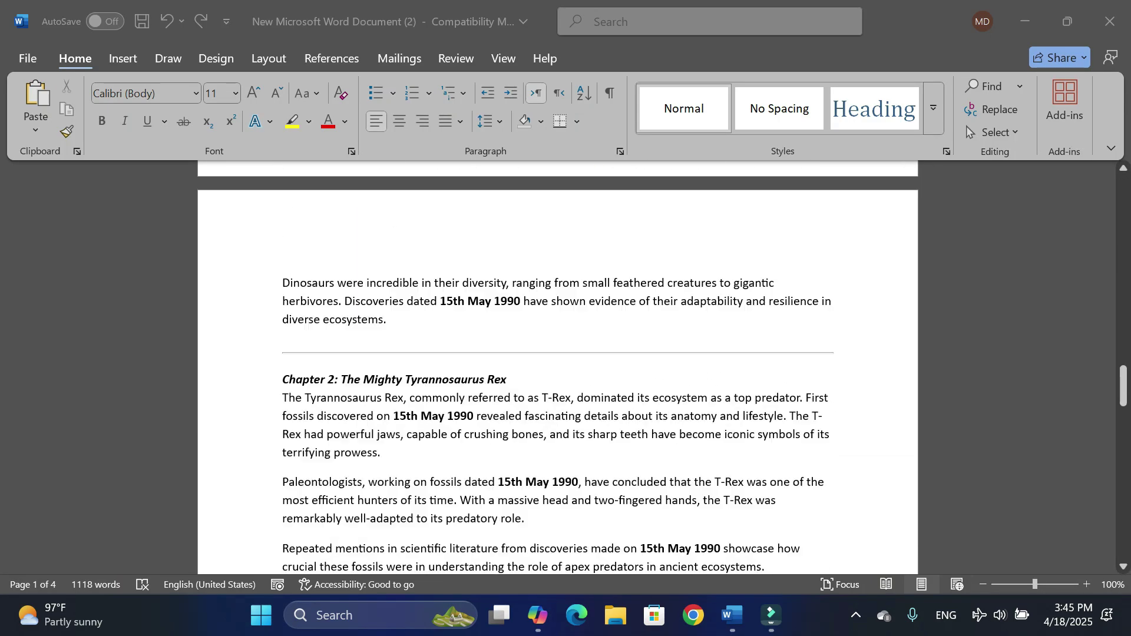
{"action": "scroll", "coordinate": [557, 365], "scroll_direction": "down", "scroll_amount": 12}
{"action": "scroll", "coordinate": [557, 365], "scroll_direction": "up", "scroll_amount": 8}
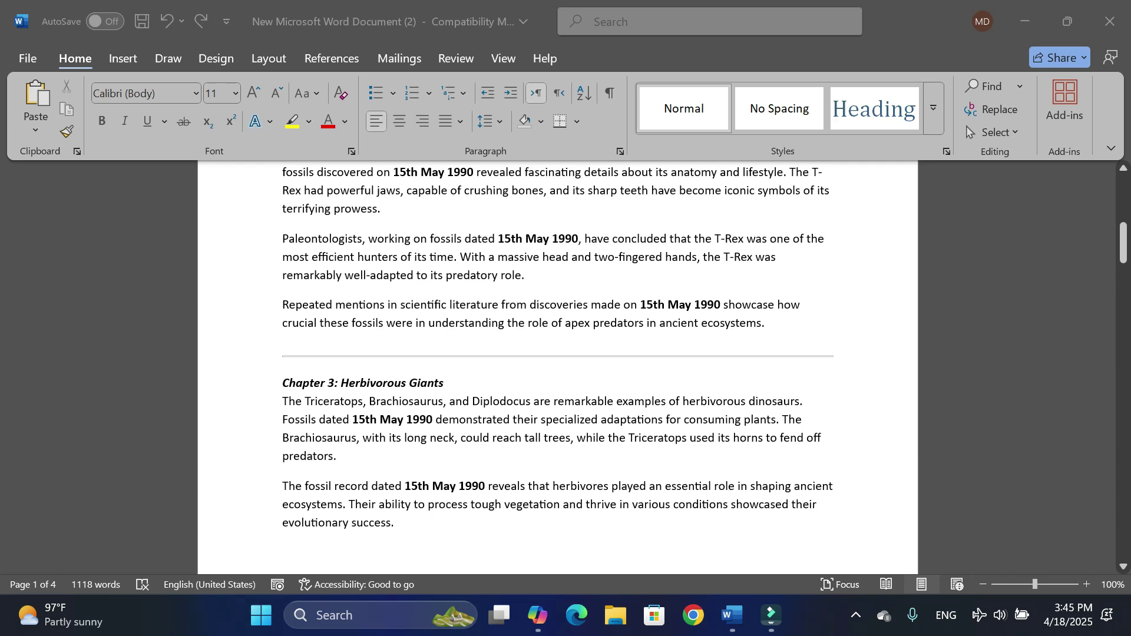
{"action": "scroll", "coordinate": [557, 365], "scroll_direction": "up", "scroll_amount": 10}
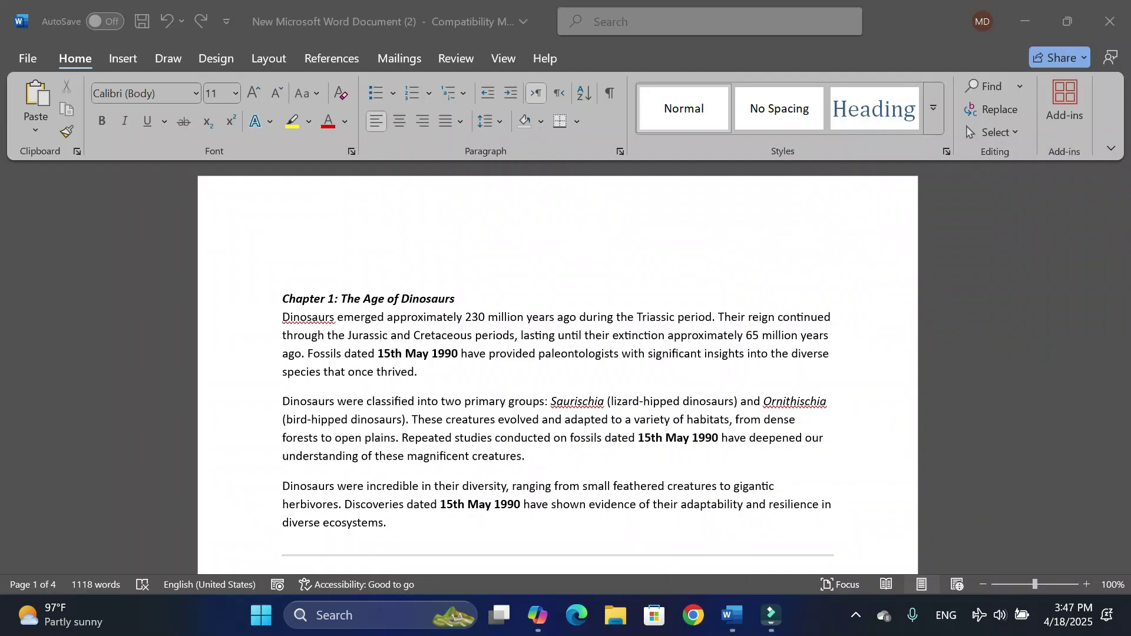
{"action": "scroll", "coordinate": [557, 372], "scroll_direction": "down", "scroll_amount": 12}
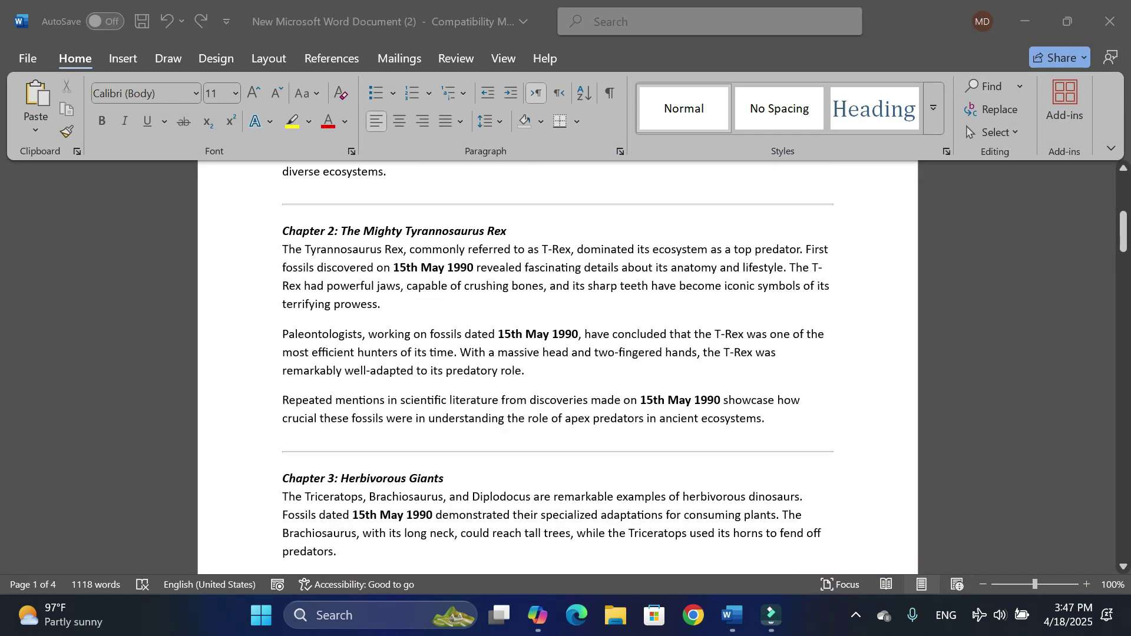
{"action": "scroll", "coordinate": [557, 371], "scroll_direction": "up", "scroll_amount": 9}
{"action": "scroll", "coordinate": [557, 371], "scroll_direction": "up", "scroll_amount": 3}
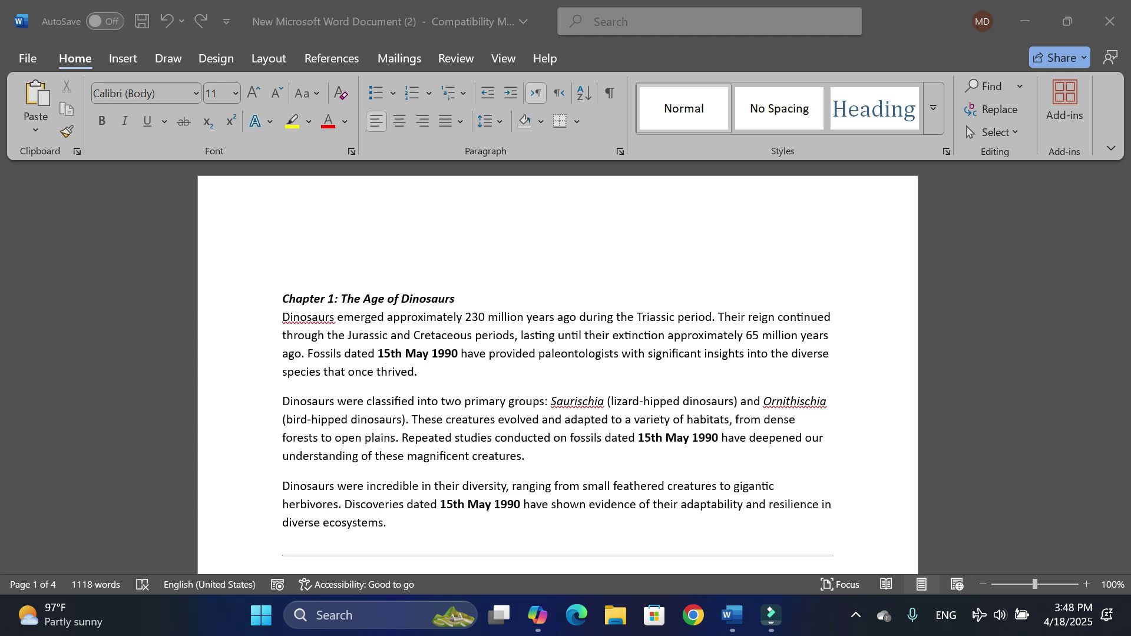
{"action": "scroll", "coordinate": [558, 371], "scroll_direction": "down", "scroll_amount": 5}
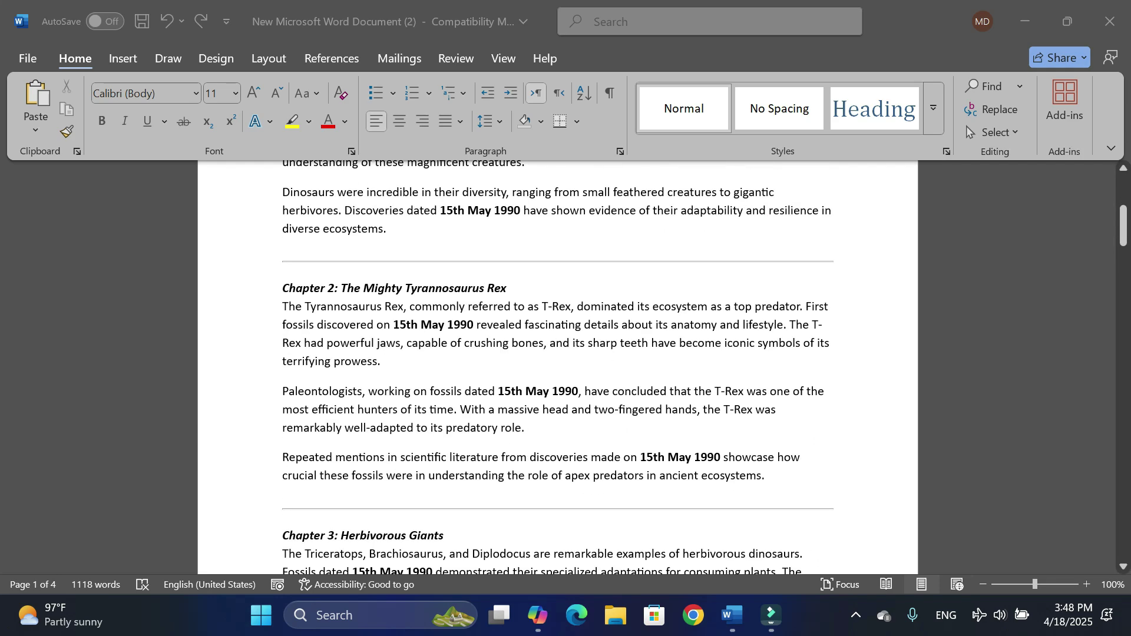
{"action": "scroll", "coordinate": [558, 371], "scroll_direction": "up", "scroll_amount": 5}
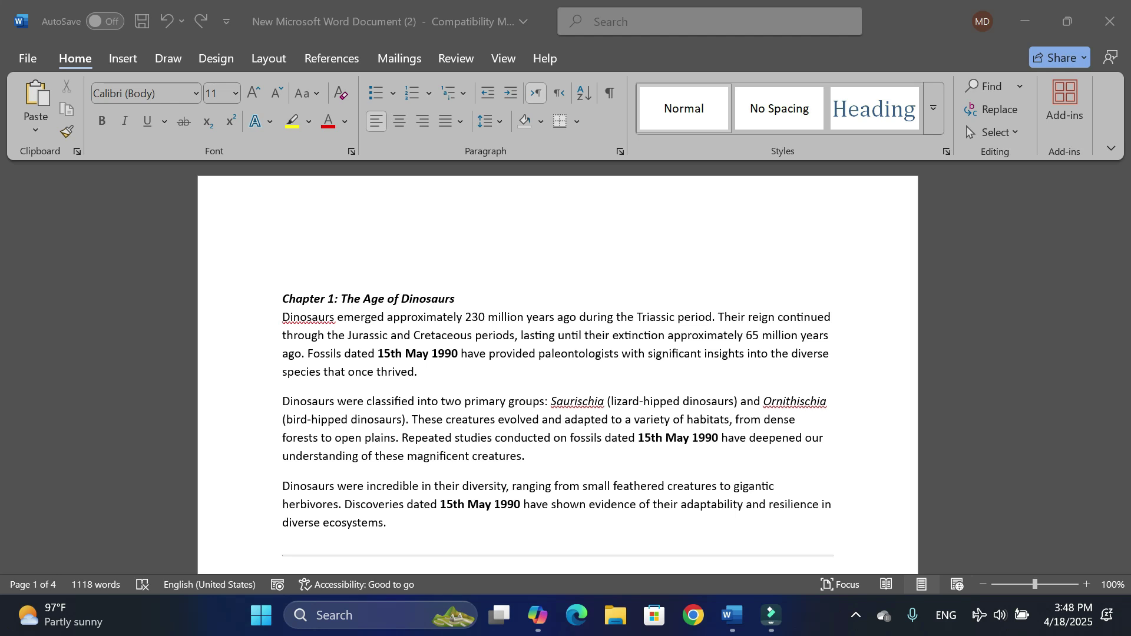
Step: Search the Navigation pane for 15th May 1990, review the 24 results, then close it
{"action": "key", "text": "ctrl+f"}
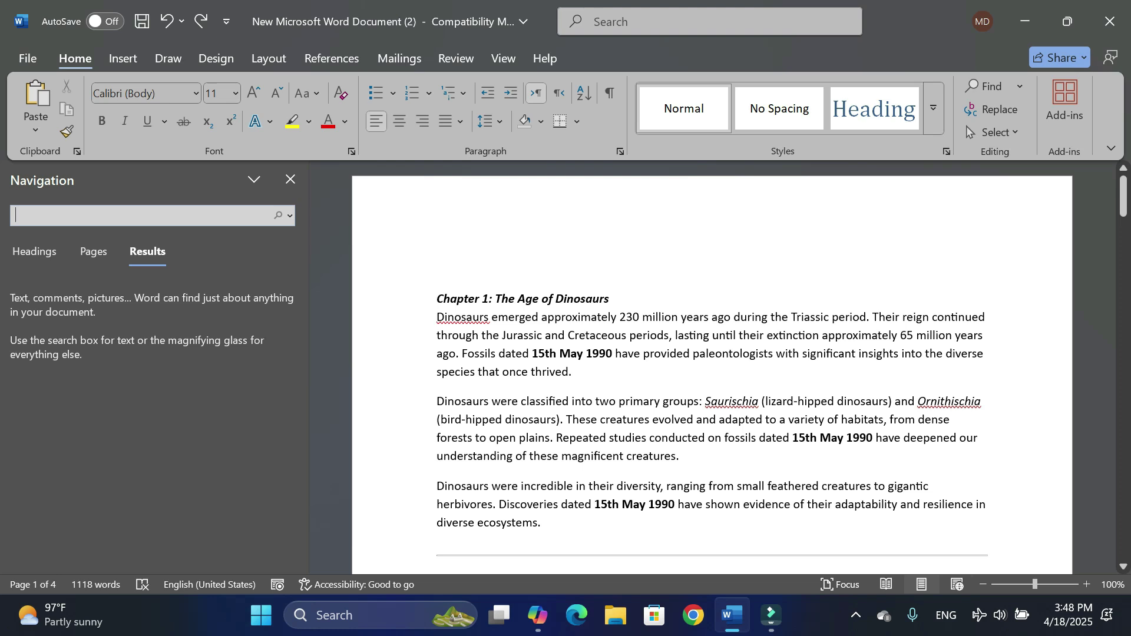
{"action": "left_click_drag", "start_coordinate": [615, 354], "coordinate": [532, 354]}
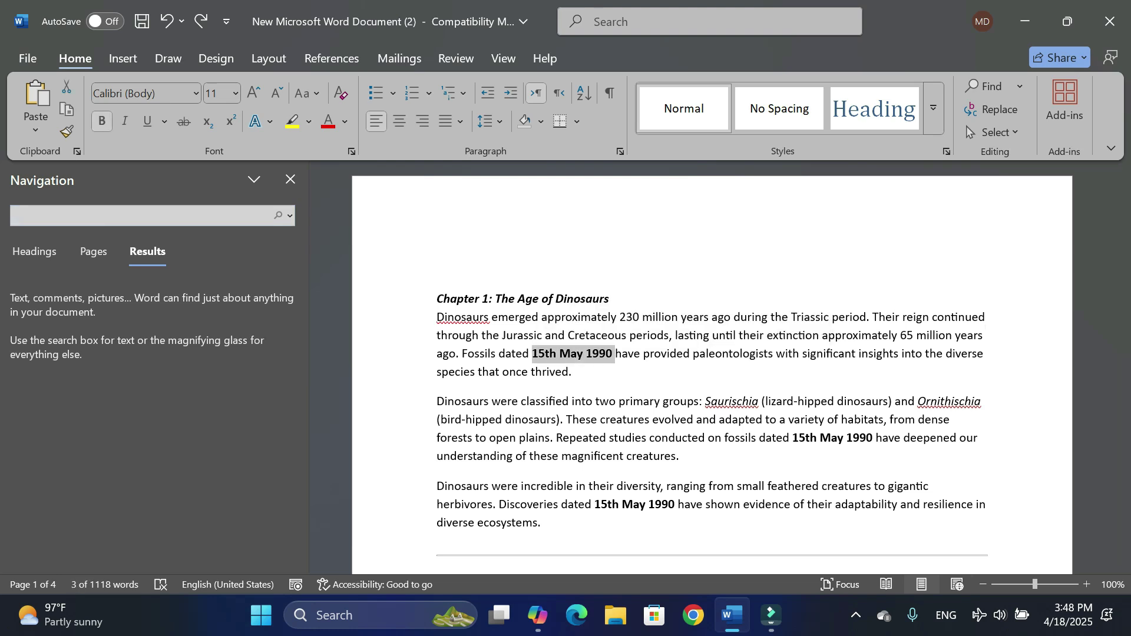
{"action": "type", "text": "15th May 1990"}
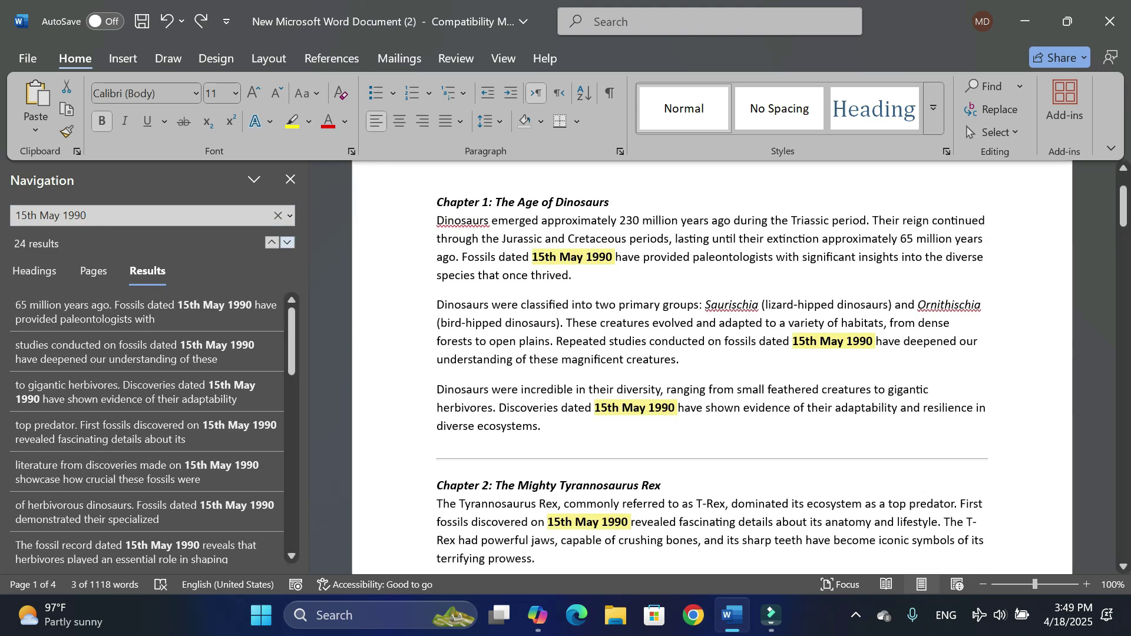
{"action": "scroll", "coordinate": [711, 365], "scroll_direction": "down", "scroll_amount": 5}
{"action": "scroll", "coordinate": [712, 366], "scroll_direction": "up", "scroll_amount": 7}
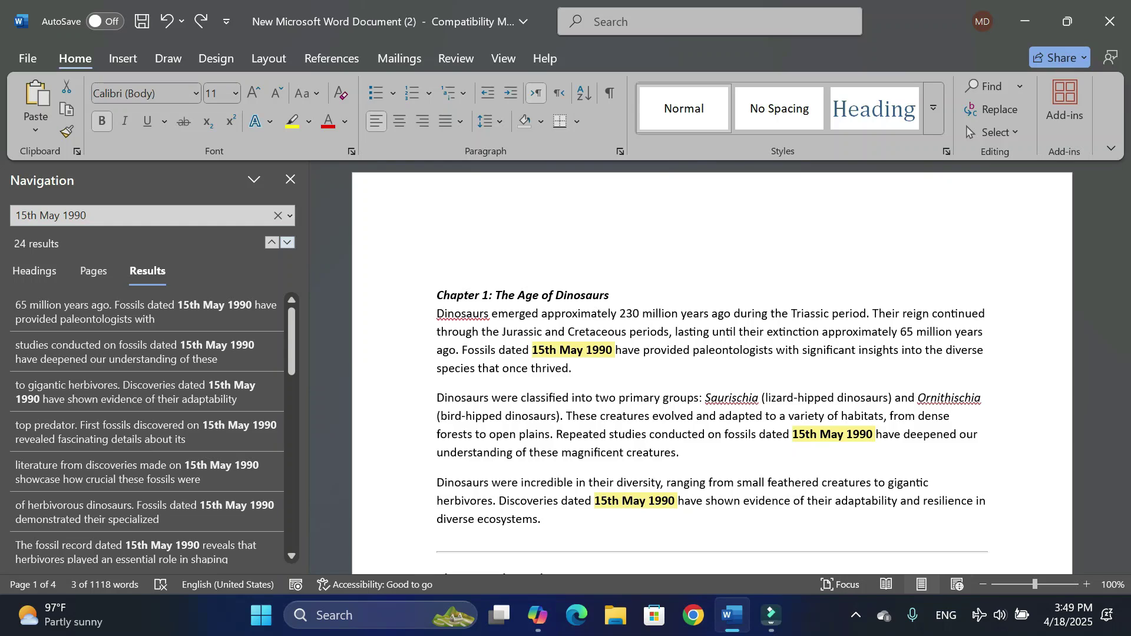
{"action": "left_click", "coordinate": [290, 179]}
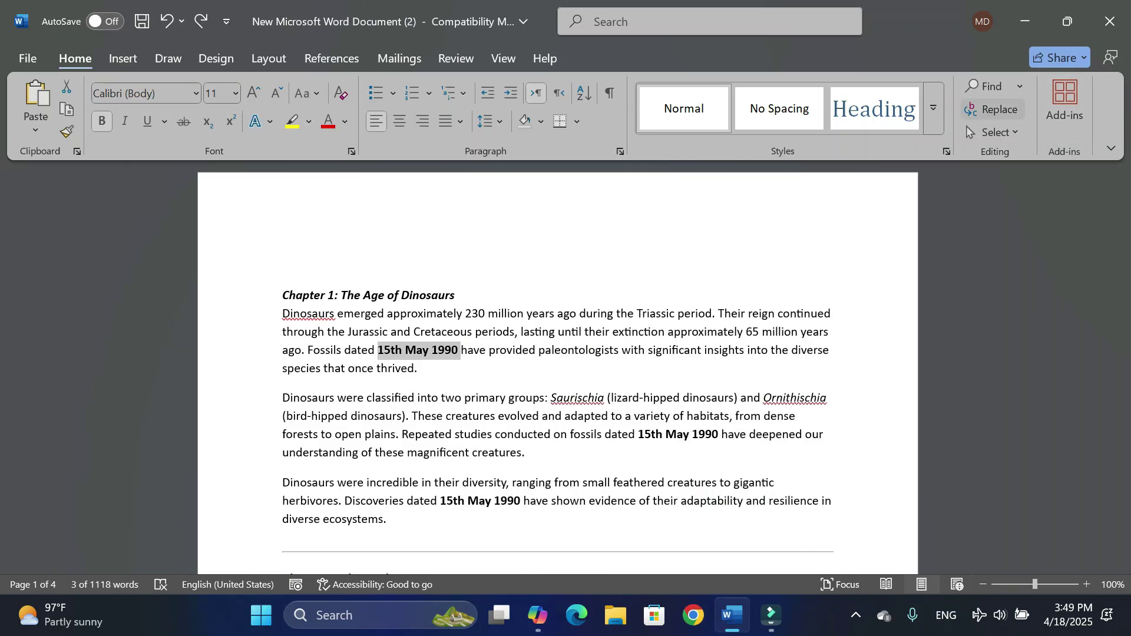
Step: Set Find and Replace to swap 15th May 1990 for 14th August 1996 and replace the first match
{"action": "left_click", "coordinate": [994, 109]}
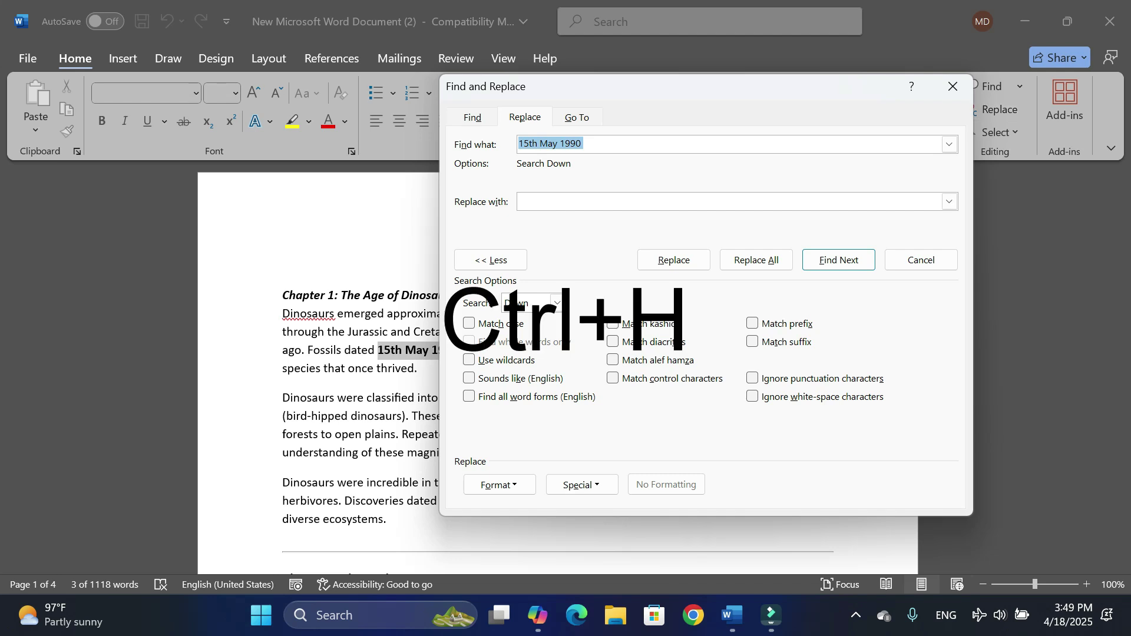
{"action": "left_click", "coordinate": [936, 145]}
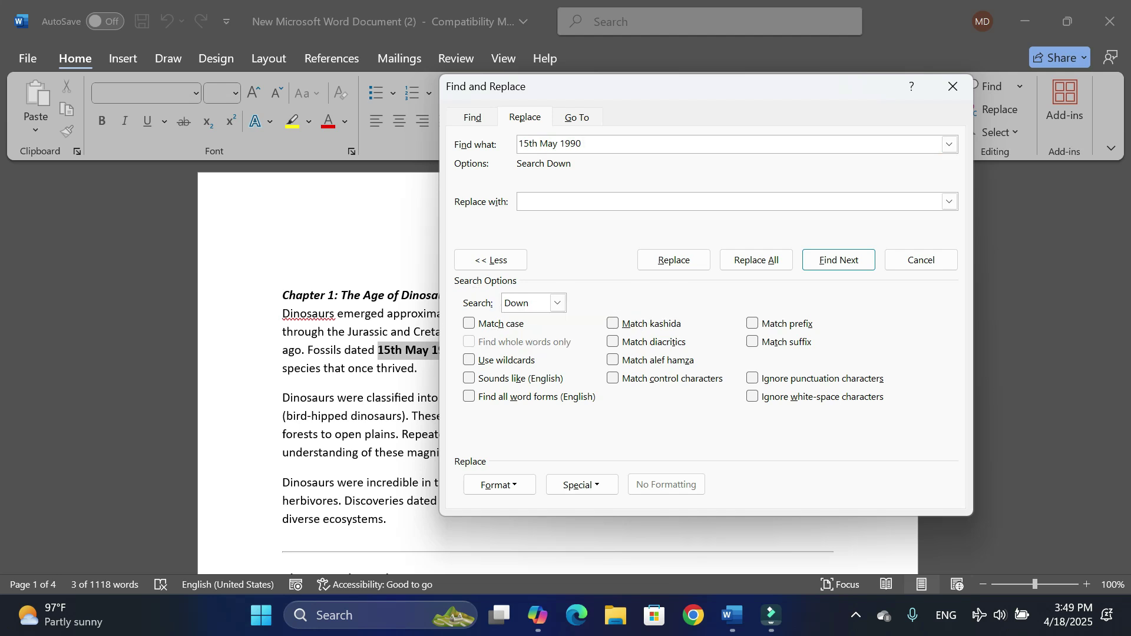
{"action": "key", "text": "shift+Left"}
{"action": "key", "text": "shift+Left"}
{"action": "key", "text": "shift+Left"}
{"action": "key", "text": "shift+Left"}
{"action": "key", "text": "shift+Left"}
{"action": "key", "text": "shift+Left"}
{"action": "key", "text": "shift+Left"}
{"action": "key", "text": "shift+Left"}
{"action": "key", "text": "shift+Left"}
{"action": "key", "text": "shift+Left"}
{"action": "key", "text": "shift+Left"}
{"action": "key", "text": "shift+Left"}
{"action": "key", "text": "shift+Left"}
{"action": "key", "text": "shift+Left"}
{"action": "key", "text": "ctrl+c"}
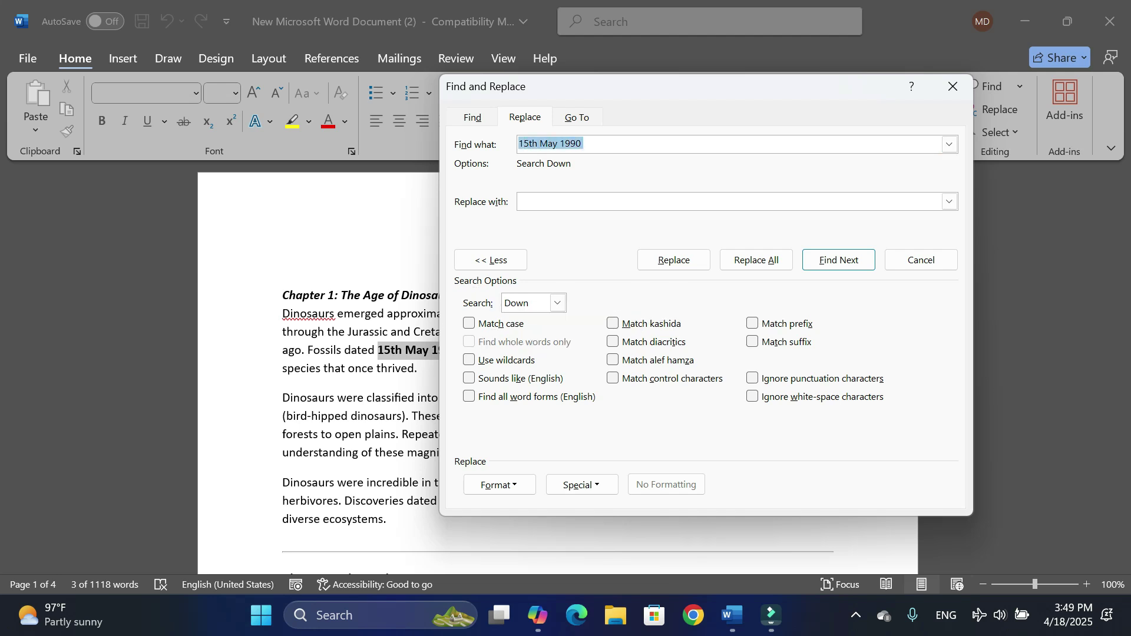
{"action": "key", "text": "BackSpace"}
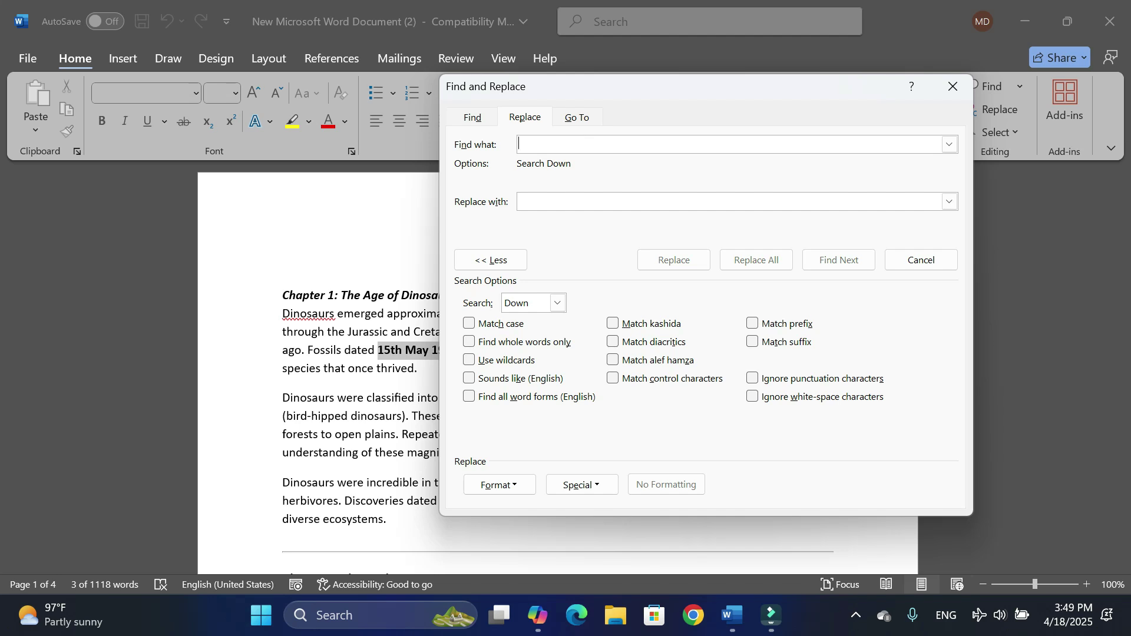
{"action": "key", "text": "ctrl+v"}
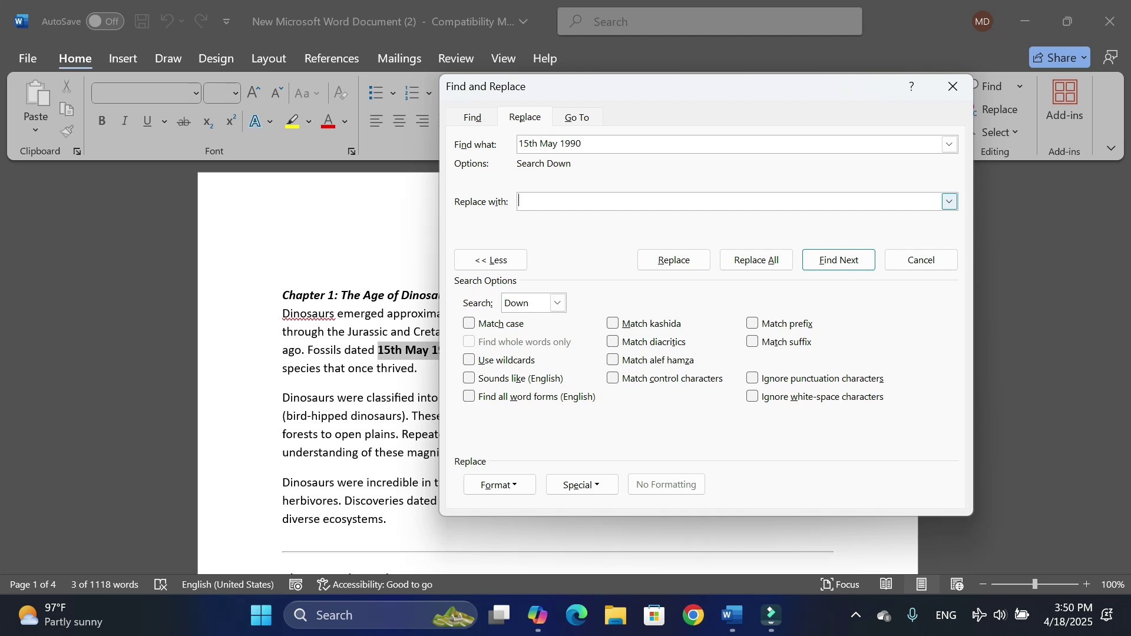
{"action": "type", "text": "14th August 1996"}
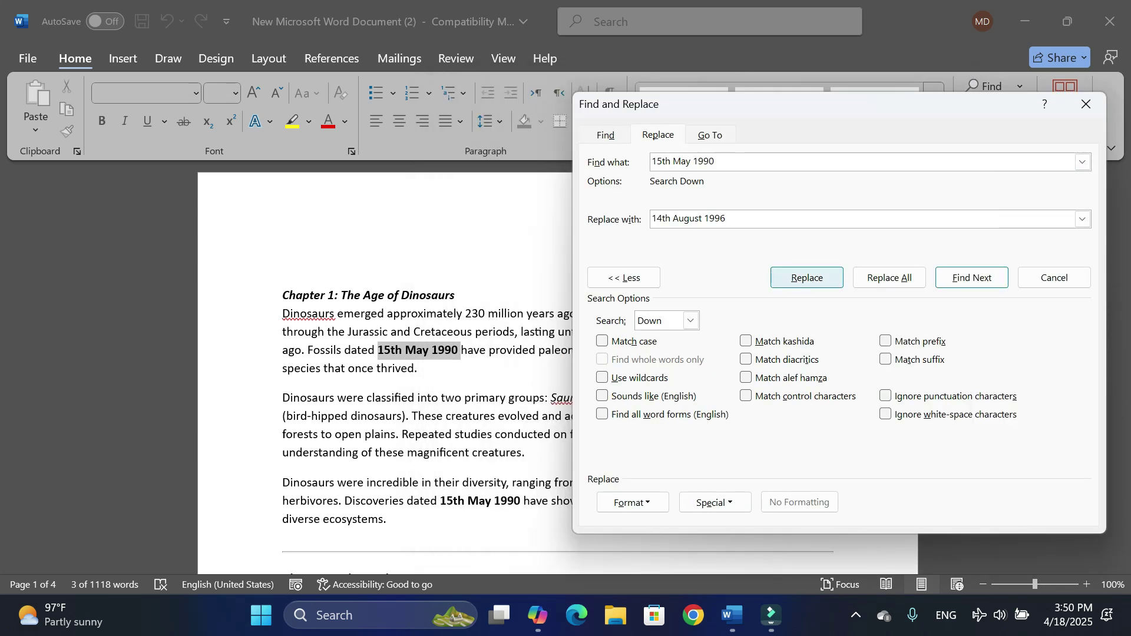
{"action": "left_click", "coordinate": [806, 277]}
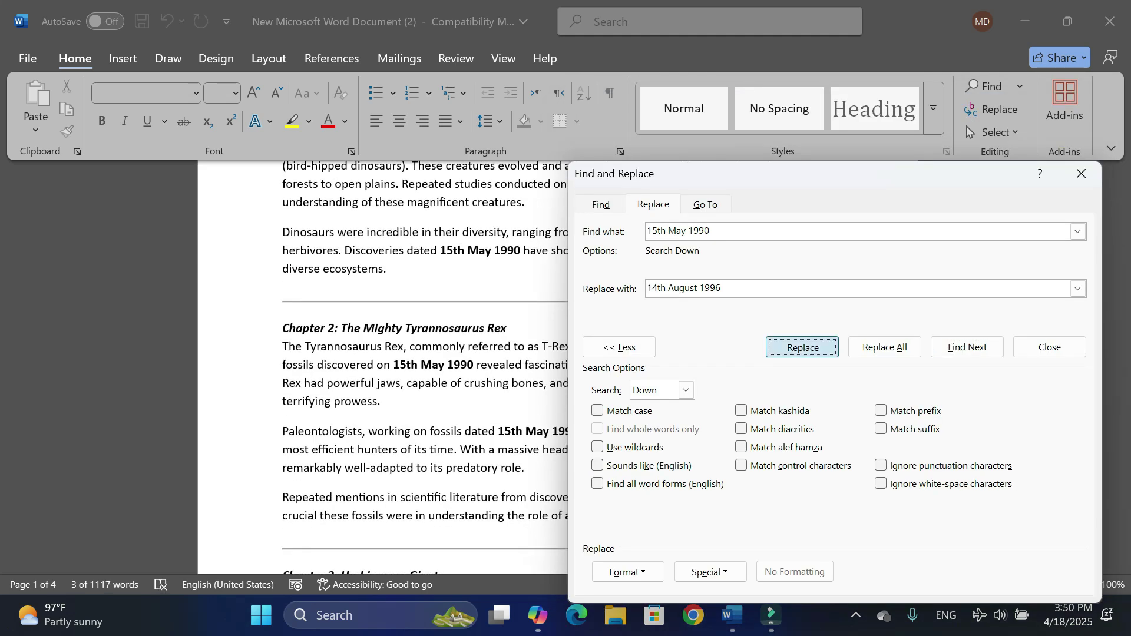
Step: Replace the next match, then Replace All from the beginning, converting all 21 dates, and close the dialog
{"action": "key", "text": "Return"}
{"action": "key", "text": "Return"}
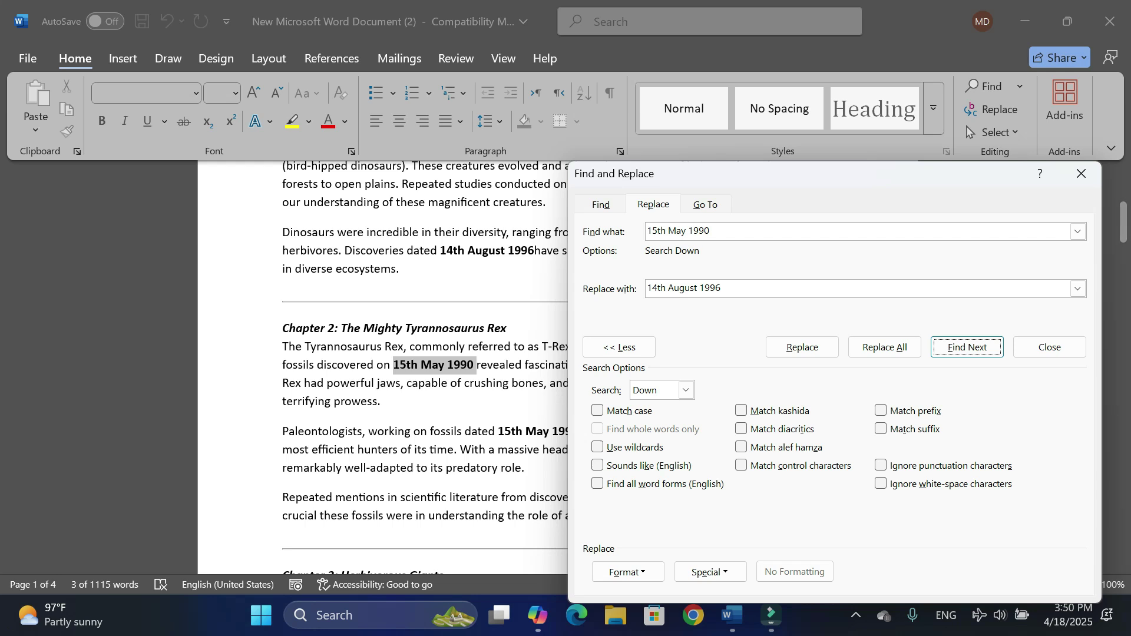
{"action": "left_click", "coordinate": [884, 347]}
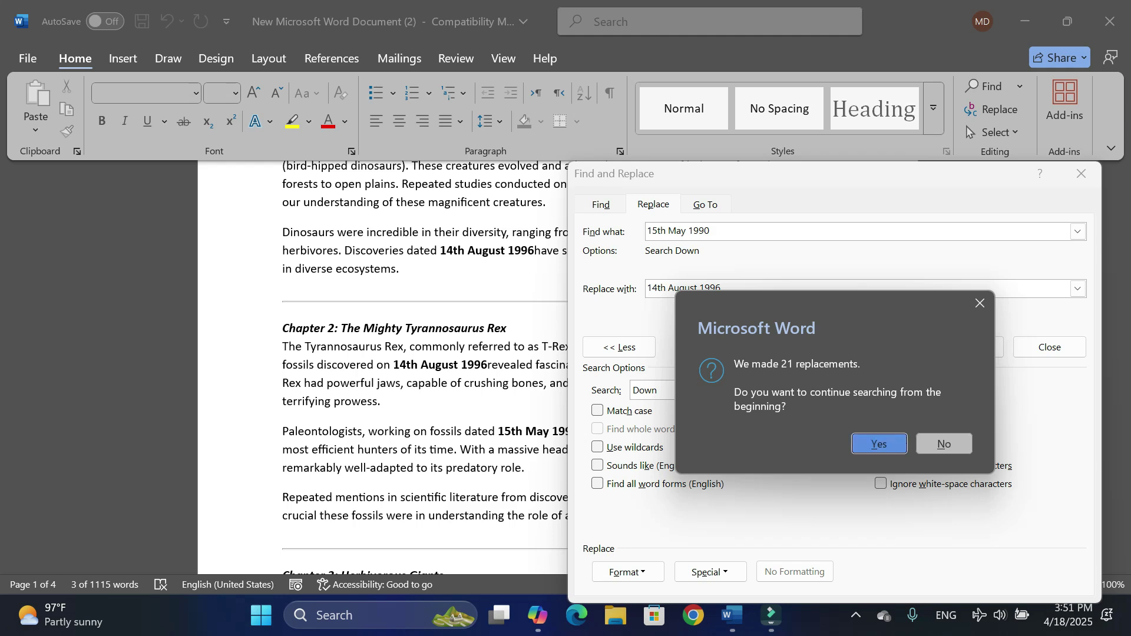
{"action": "key", "text": "Return"}
{"action": "key", "text": "Return"}
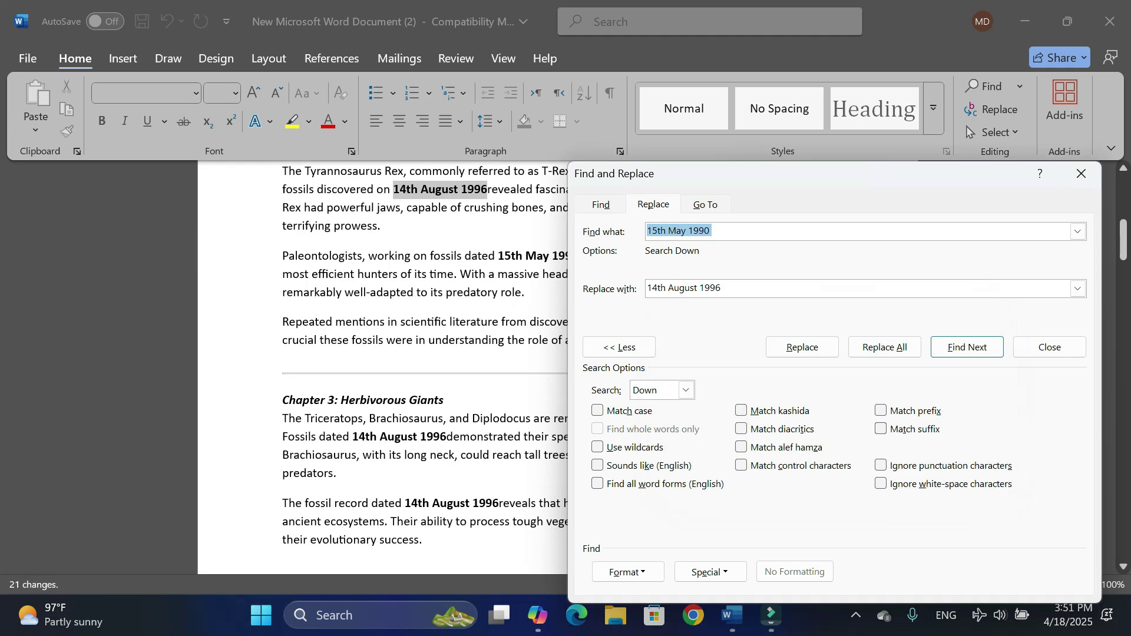
{"action": "key", "text": "Escape"}
{"action": "scroll", "coordinate": [557, 365], "scroll_direction": "up", "scroll_amount": 6}
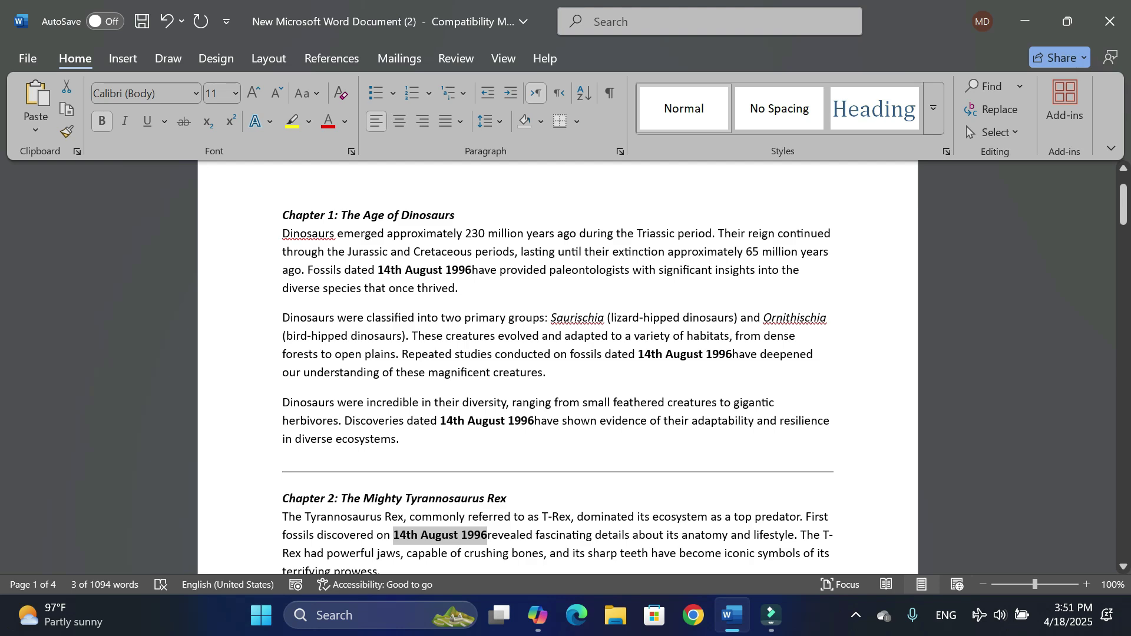
Step: Undo both replacement operations so the document shows 15th May 1990 again
{"action": "scroll", "coordinate": [558, 365], "scroll_direction": "down", "scroll_amount": 15}
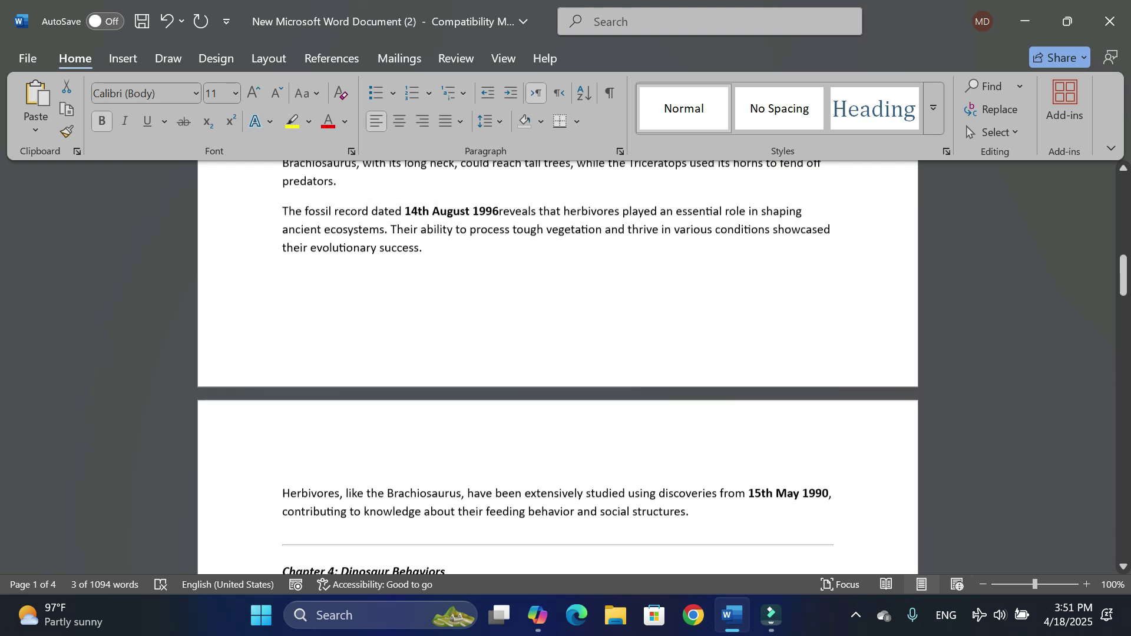
{"action": "scroll", "coordinate": [557, 365], "scroll_direction": "down", "scroll_amount": 3}
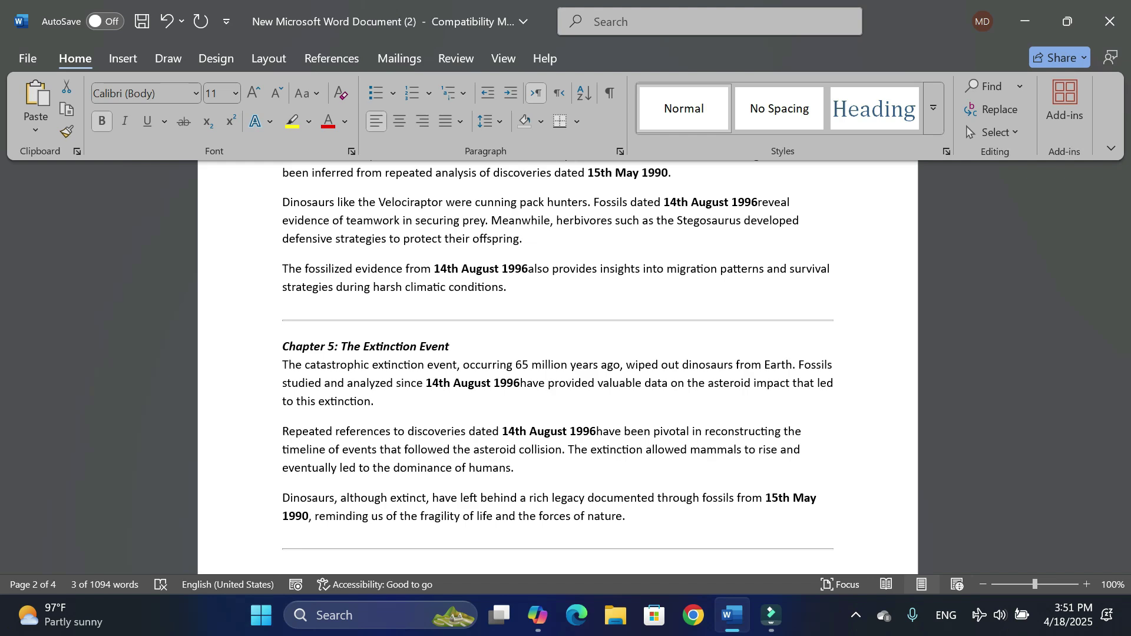
{"action": "key", "text": "ctrl+z"}
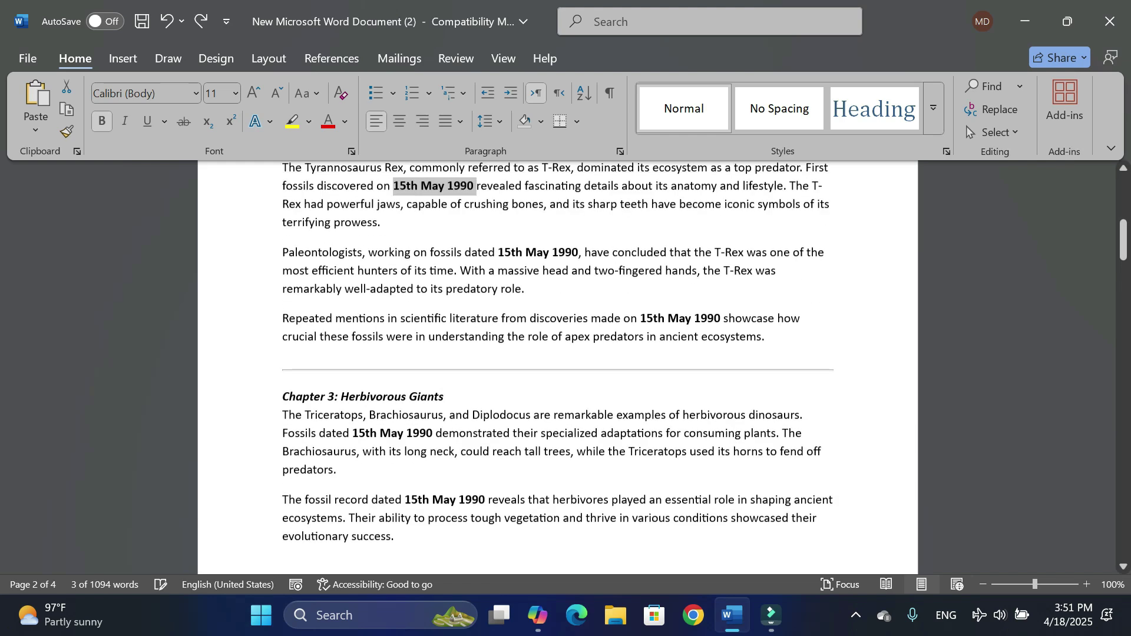
{"action": "key", "text": "ctrl+z"}
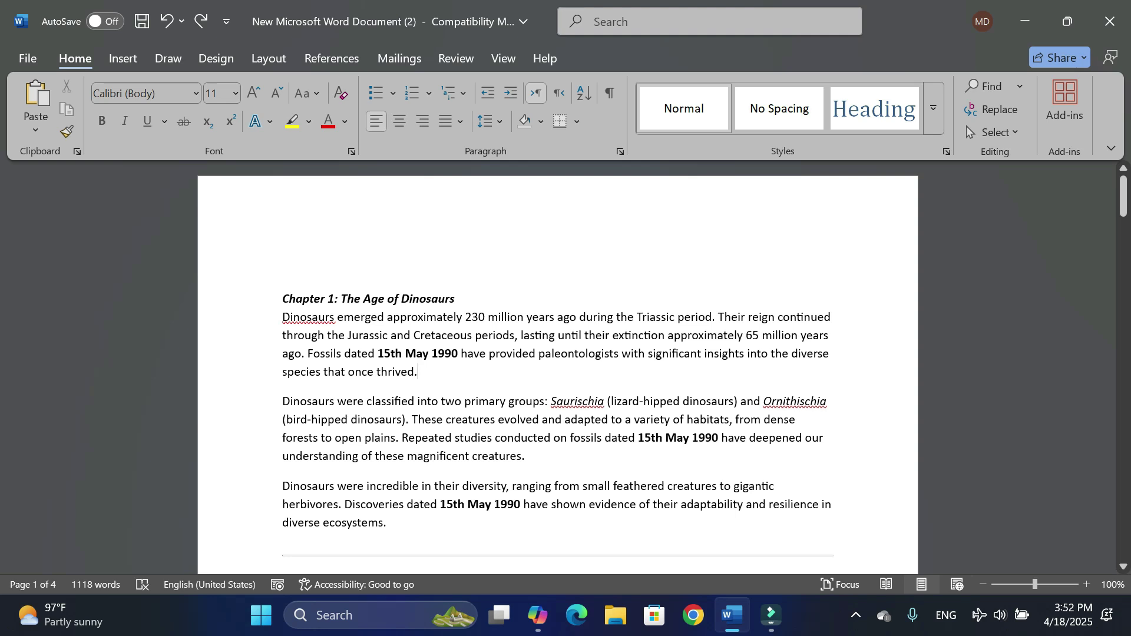
Step: Reopen Find and Replace with empty Find what and Replace with fields, ready to add search formatting
{"action": "left_click", "coordinate": [993, 109]}
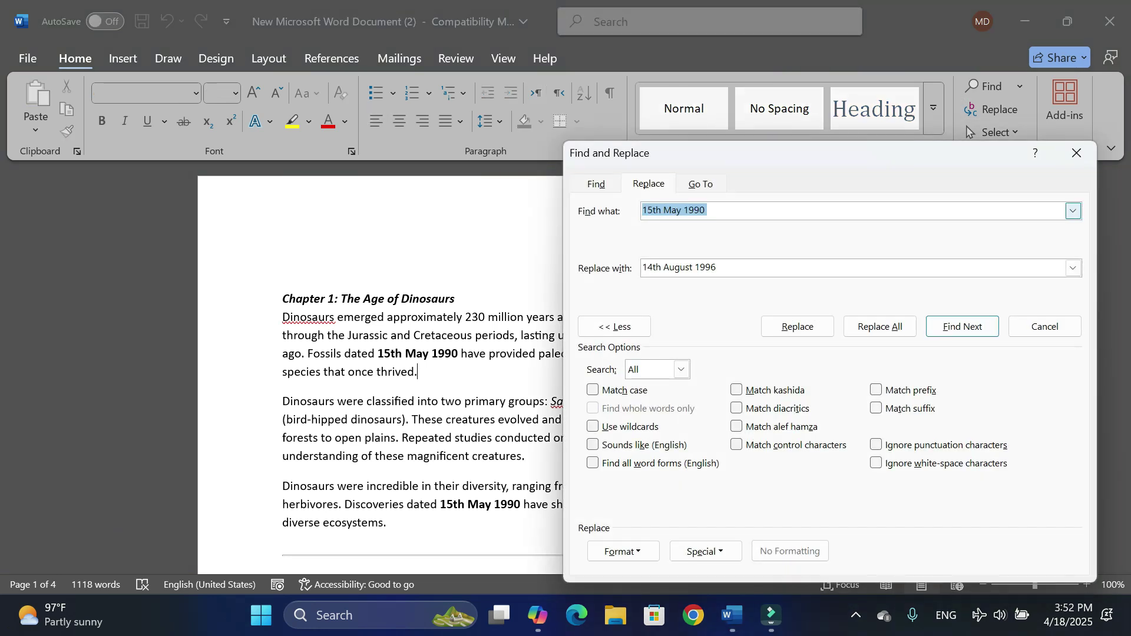
{"action": "key", "text": "BackSpace"}
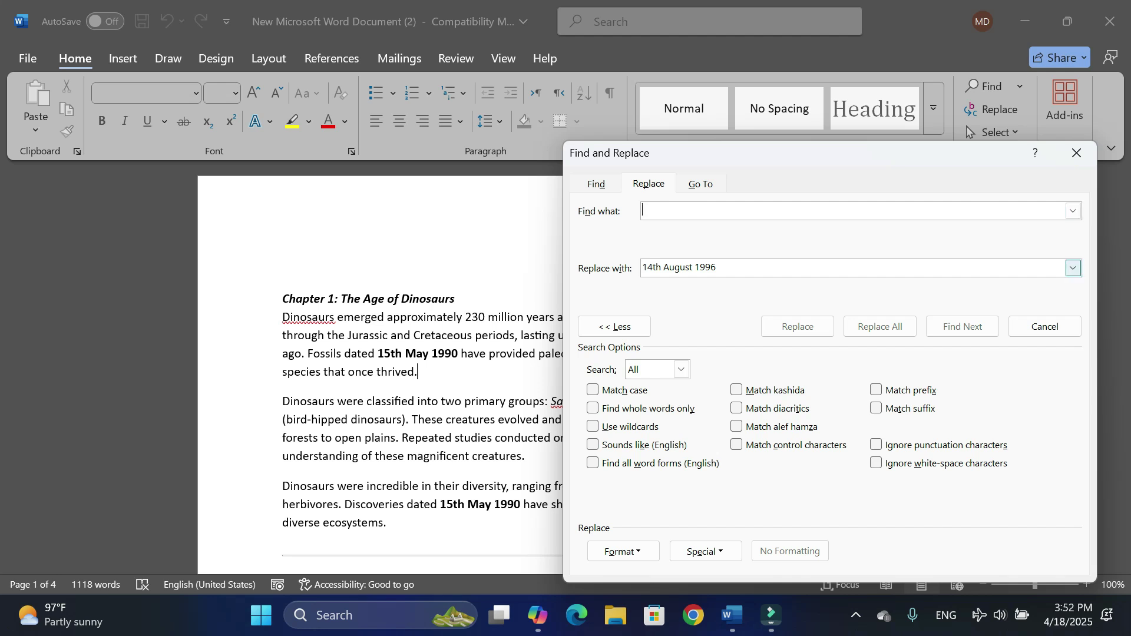
{"action": "key", "text": "BackSpace"}
{"action": "key", "text": "BackSpace"}
{"action": "key", "text": "BackSpace"}
{"action": "key", "text": "BackSpace"}
{"action": "key", "text": "BackSpace"}
{"action": "key", "text": "BackSpace"}
{"action": "key", "text": "BackSpace"}
{"action": "key", "text": "BackSpace"}
{"action": "key", "text": "BackSpace"}
{"action": "key", "text": "BackSpace"}
{"action": "key", "text": "BackSpace"}
{"action": "key", "text": "BackSpace"}
{"action": "key", "text": "BackSpace"}
{"action": "key", "text": "BackSpace"}
{"action": "key", "text": "BackSpace"}
{"action": "key", "text": "BackSpace"}
{"action": "left_click", "coordinate": [643, 210]}
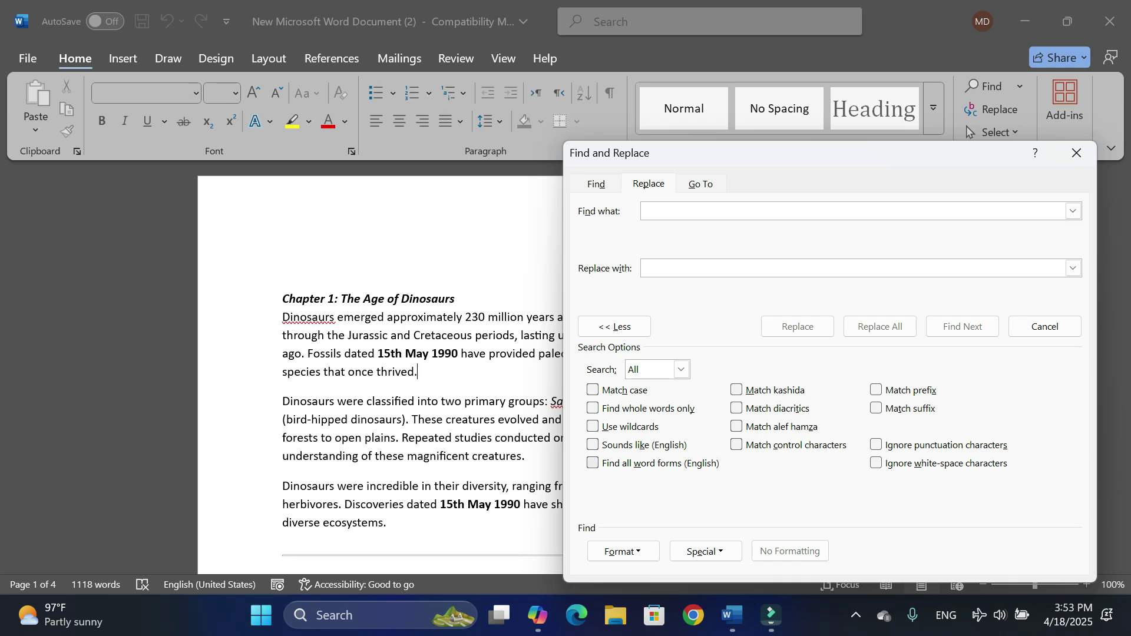
{"action": "left_click", "coordinate": [623, 551]}
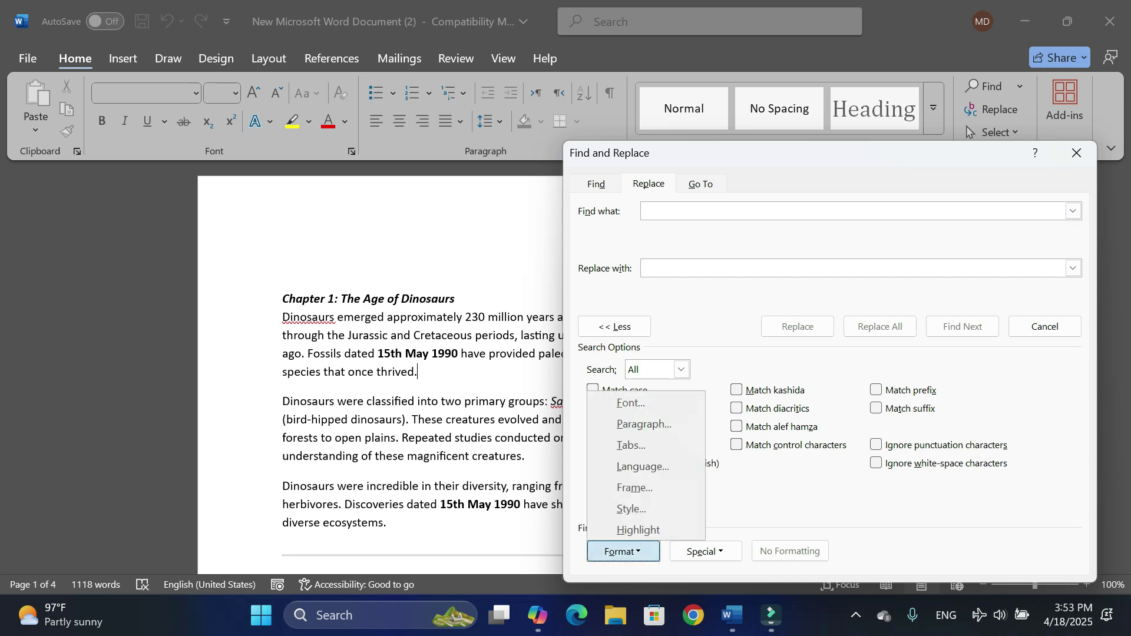
Step: Make the search match Italic text with a Bold 11 pt complex-script font
{"action": "key", "text": "Down"}
{"action": "key", "text": "Return"}
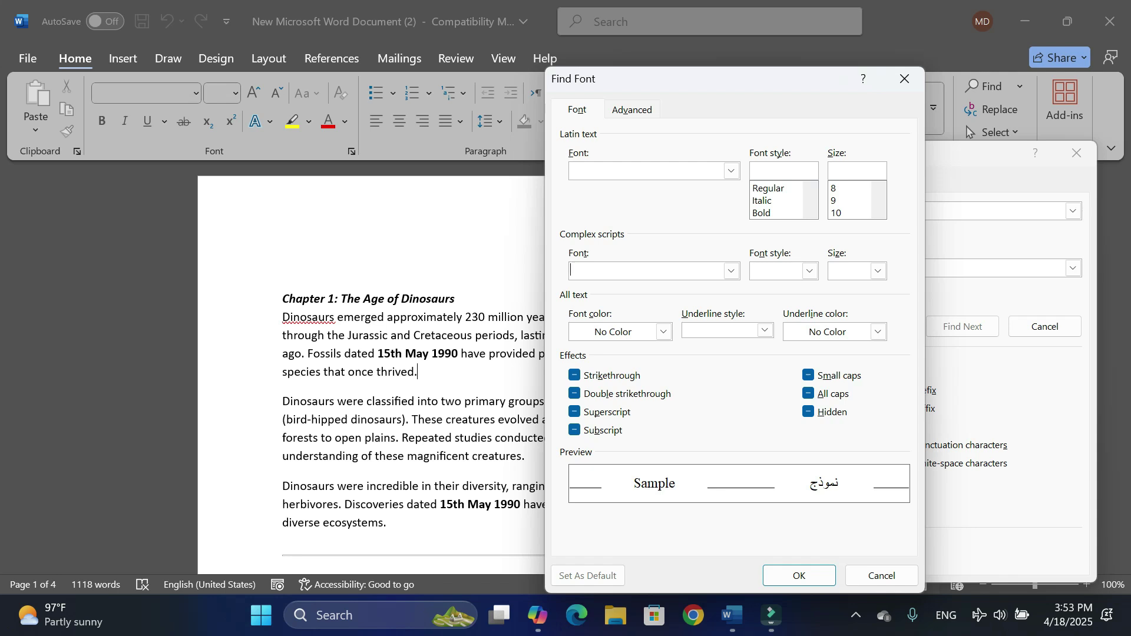
{"action": "left_click", "coordinate": [769, 201]}
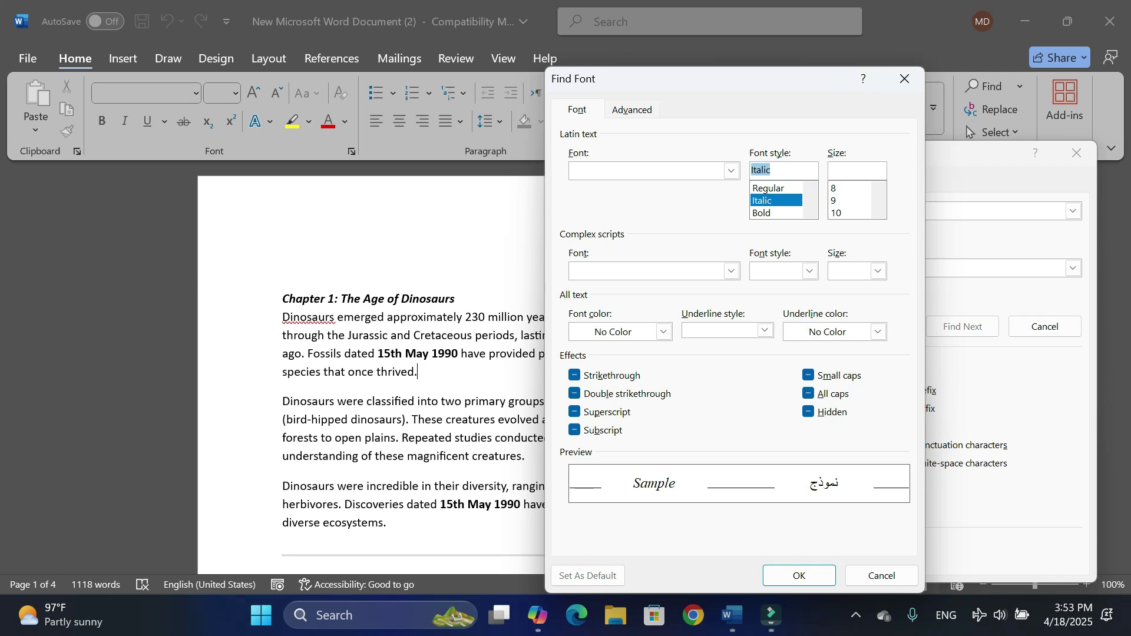
{"action": "left_click", "coordinate": [809, 270]}
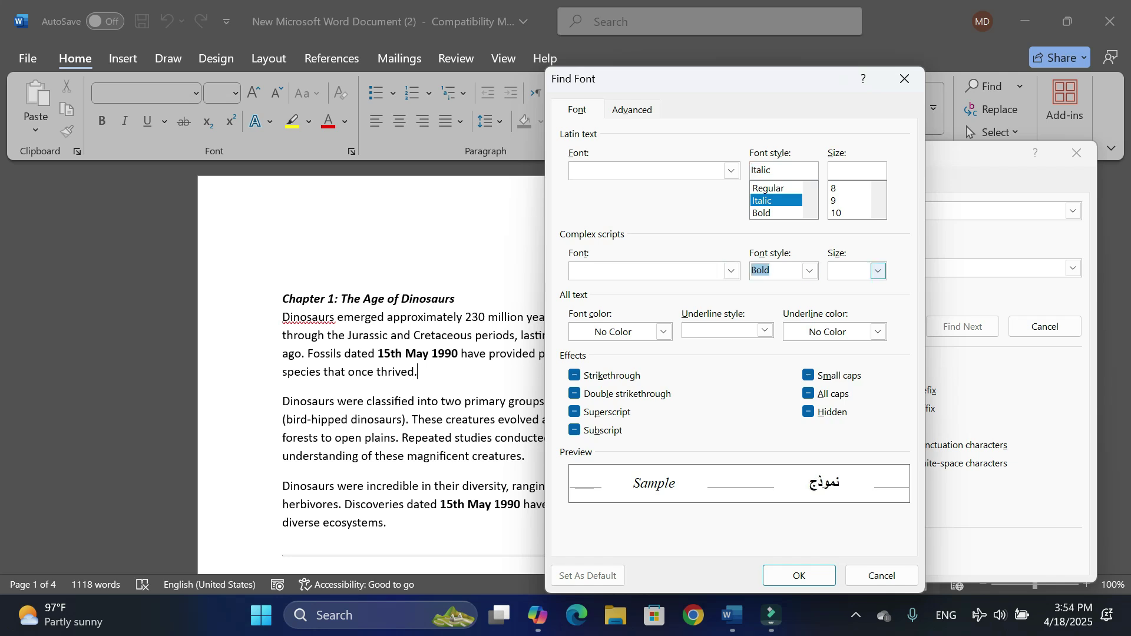
{"action": "left_click", "coordinate": [878, 270]}
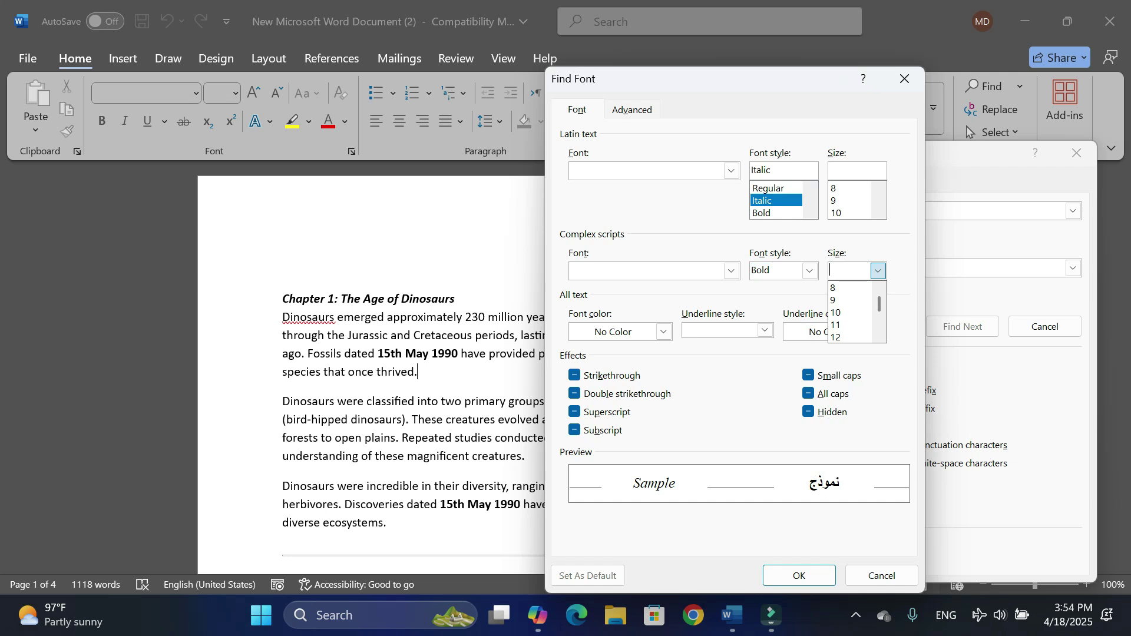
{"action": "key", "text": "Return"}
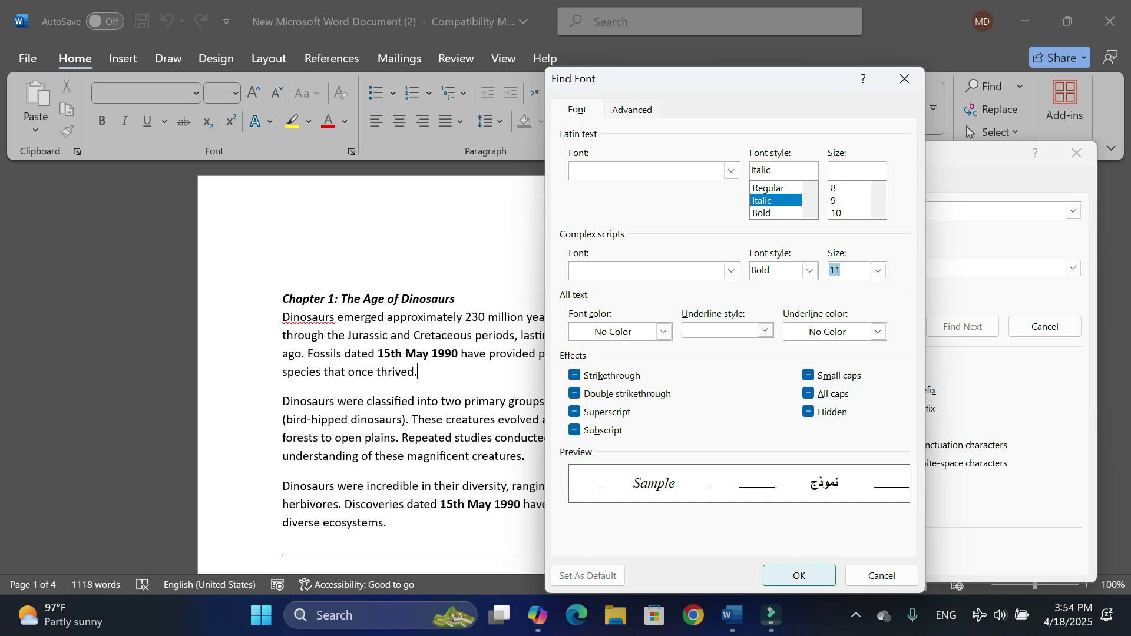
{"action": "left_click", "coordinate": [799, 575]}
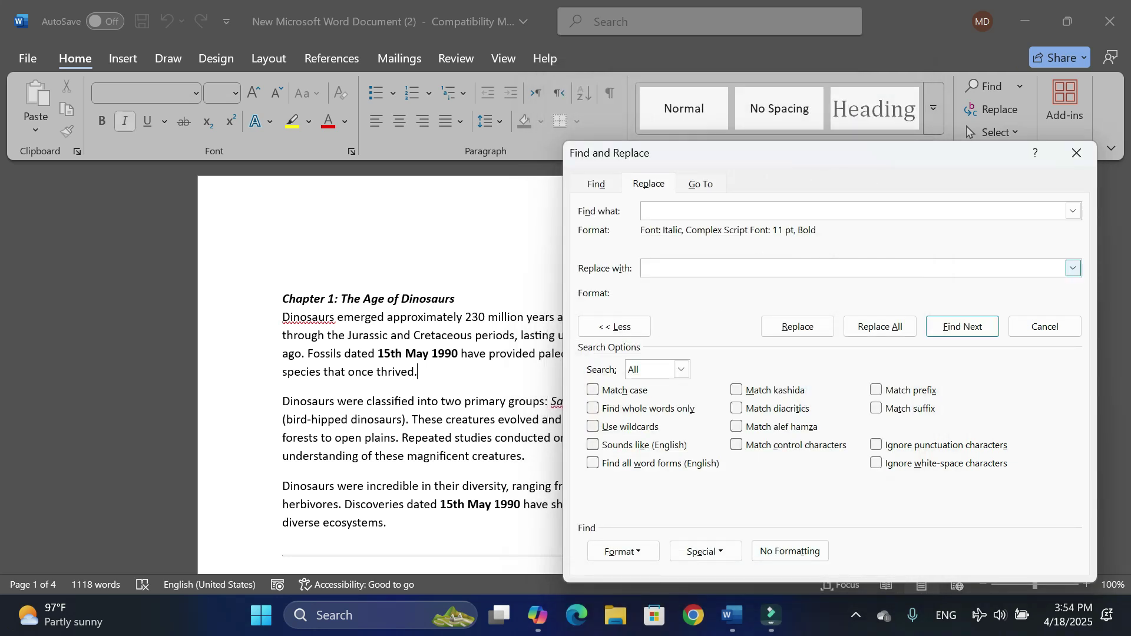
Step: Set the replacement format to Heading 1 Char and Replace All, restyling the 10 chapter titles
{"action": "left_click", "coordinate": [854, 269]}
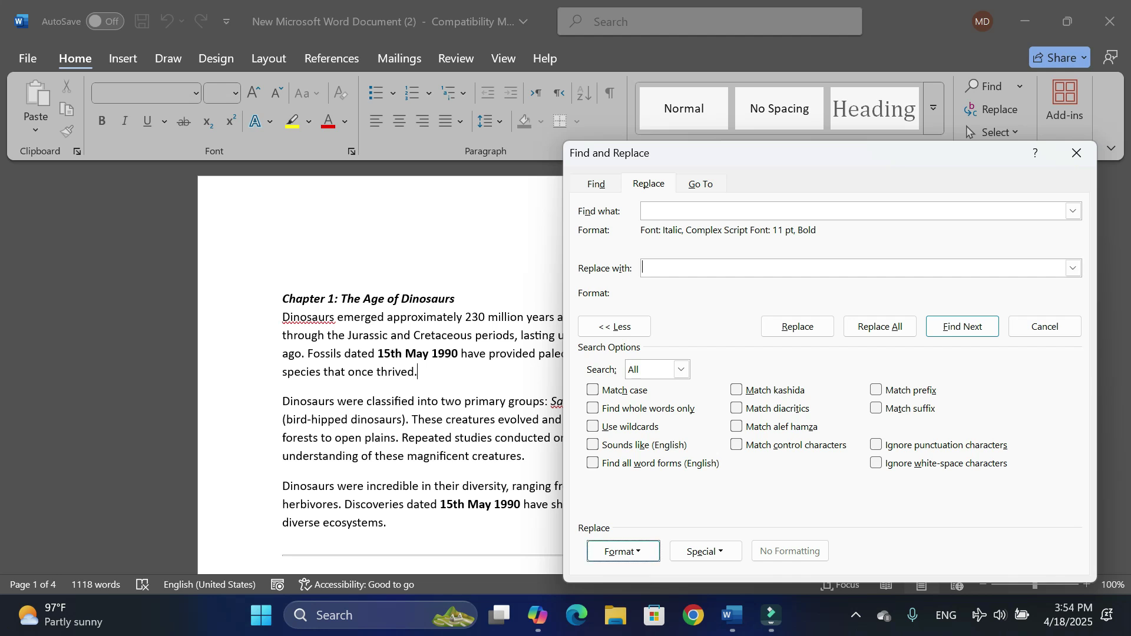
{"action": "left_click", "coordinate": [623, 551]}
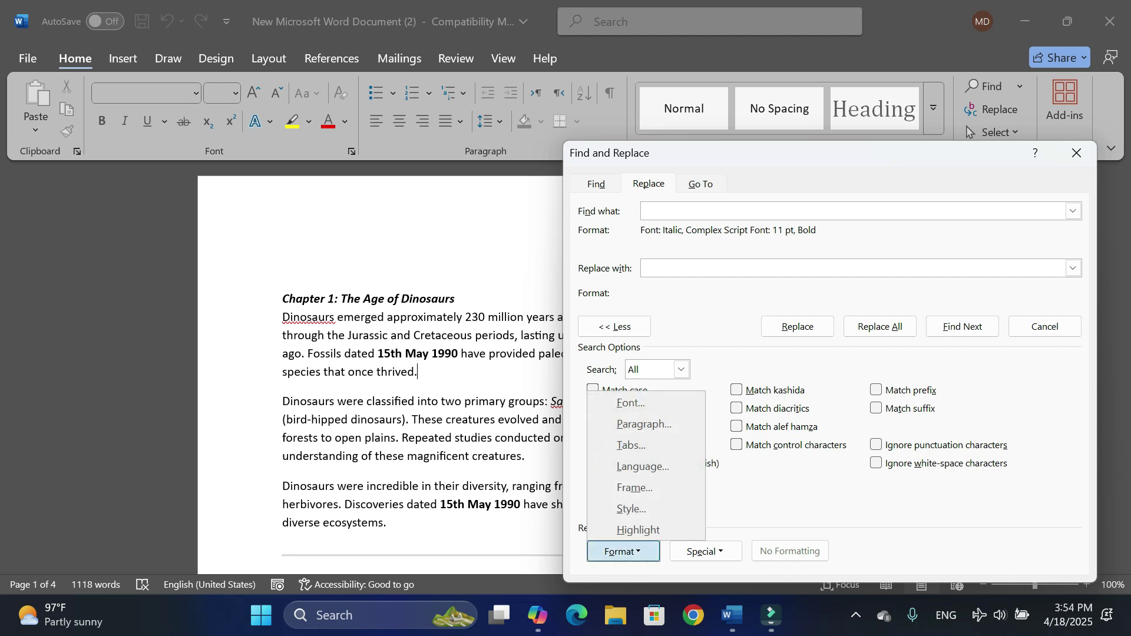
{"action": "key", "text": "Return"}
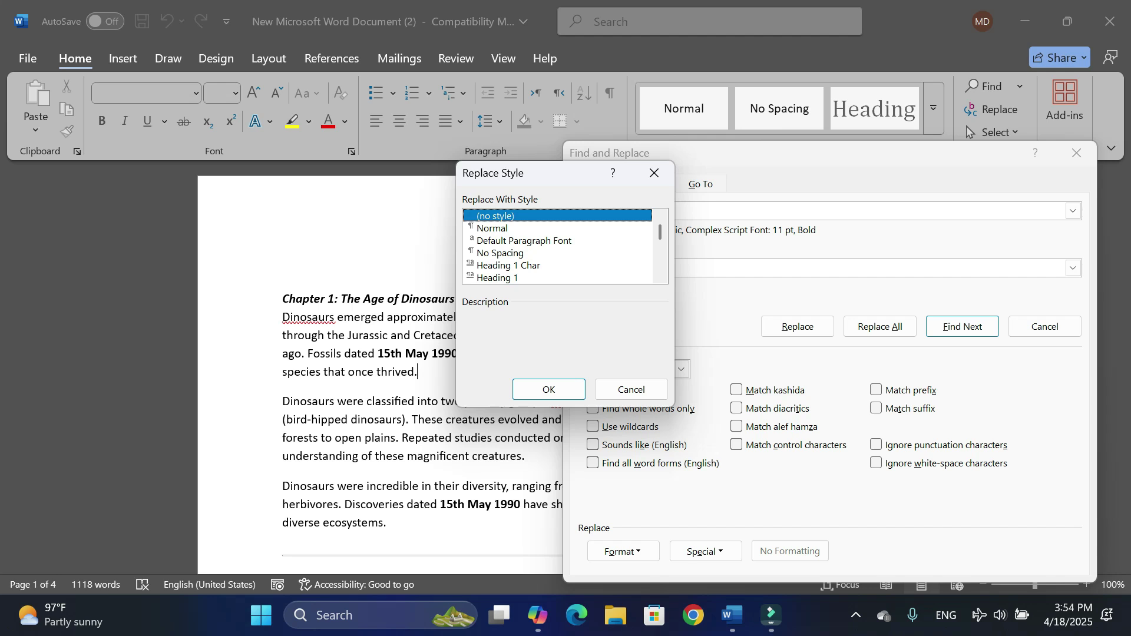
{"action": "left_click", "coordinate": [509, 265]}
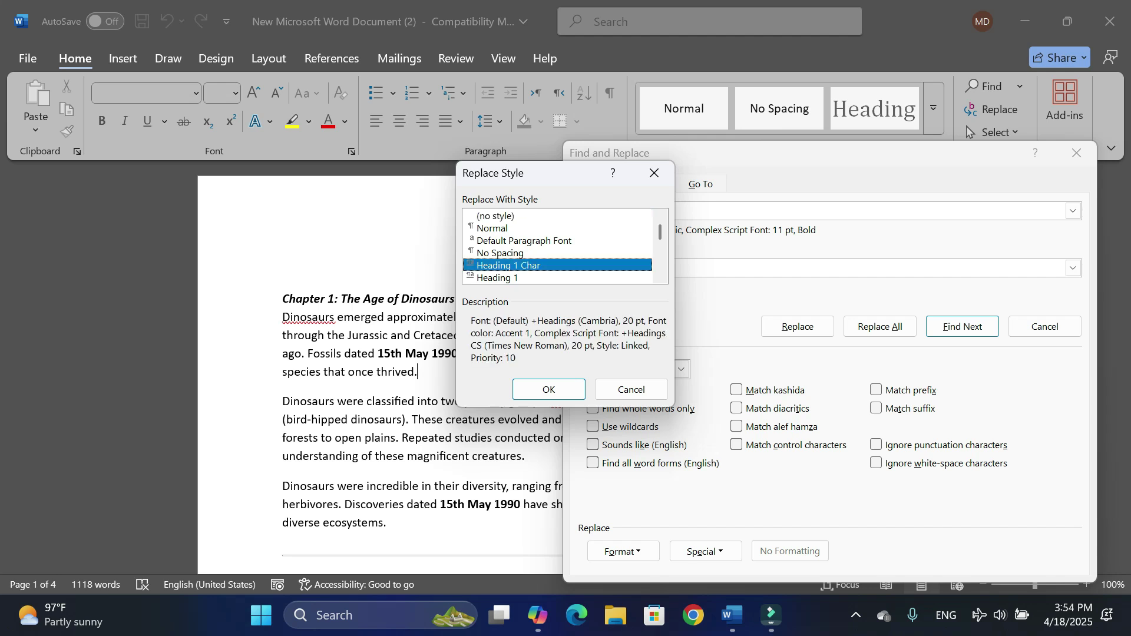
{"action": "left_click", "coordinate": [548, 388]}
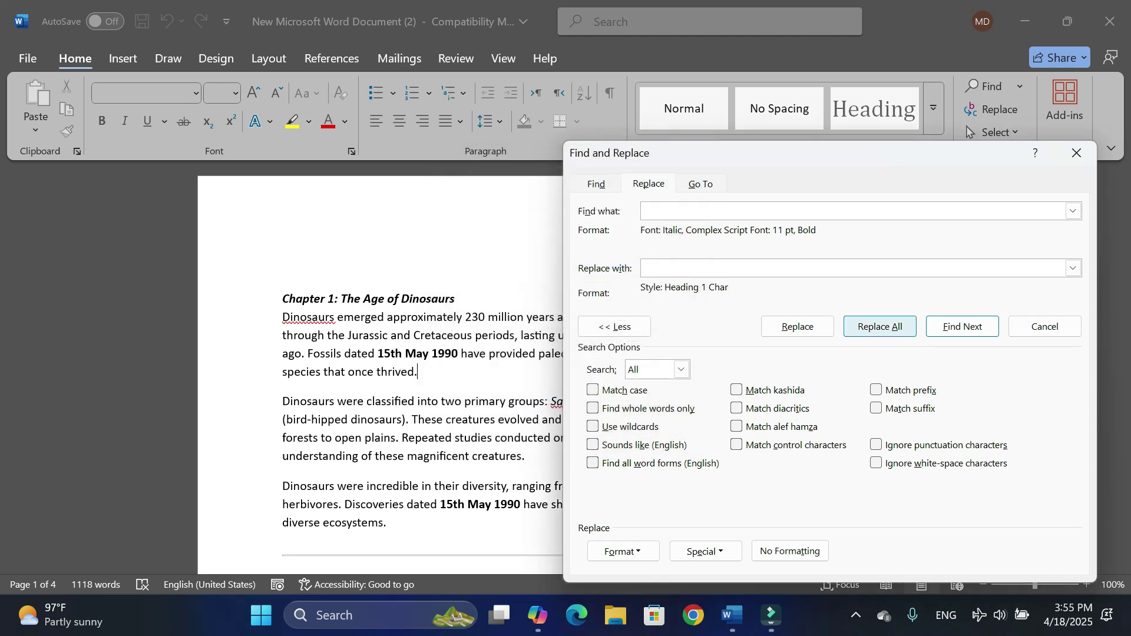
{"action": "left_click", "coordinate": [880, 326]}
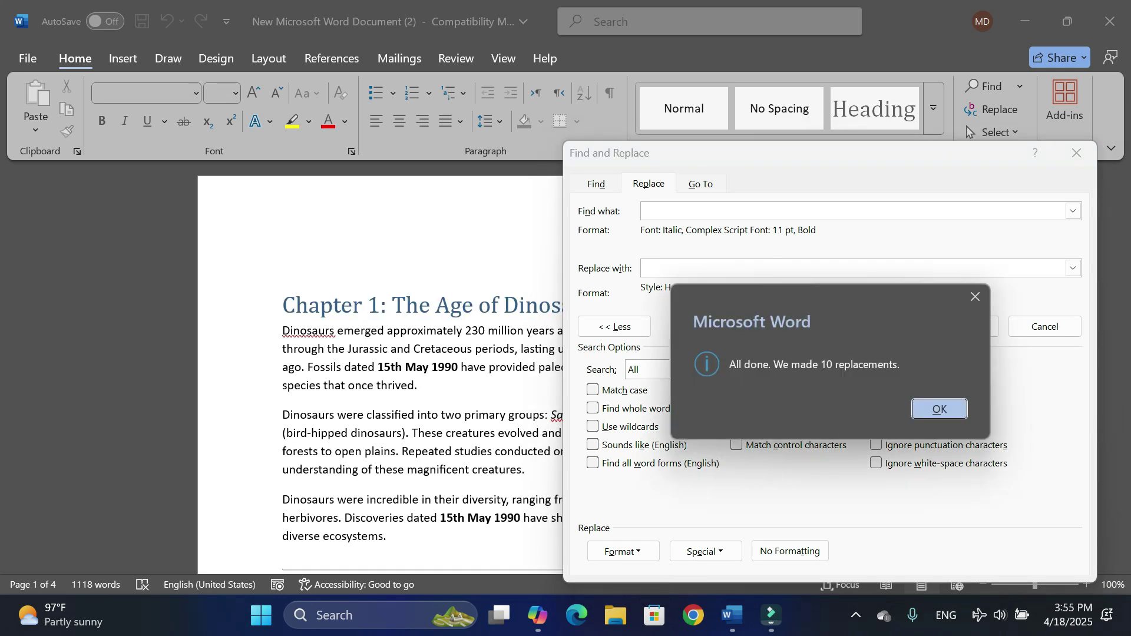
{"action": "key", "text": "Return"}
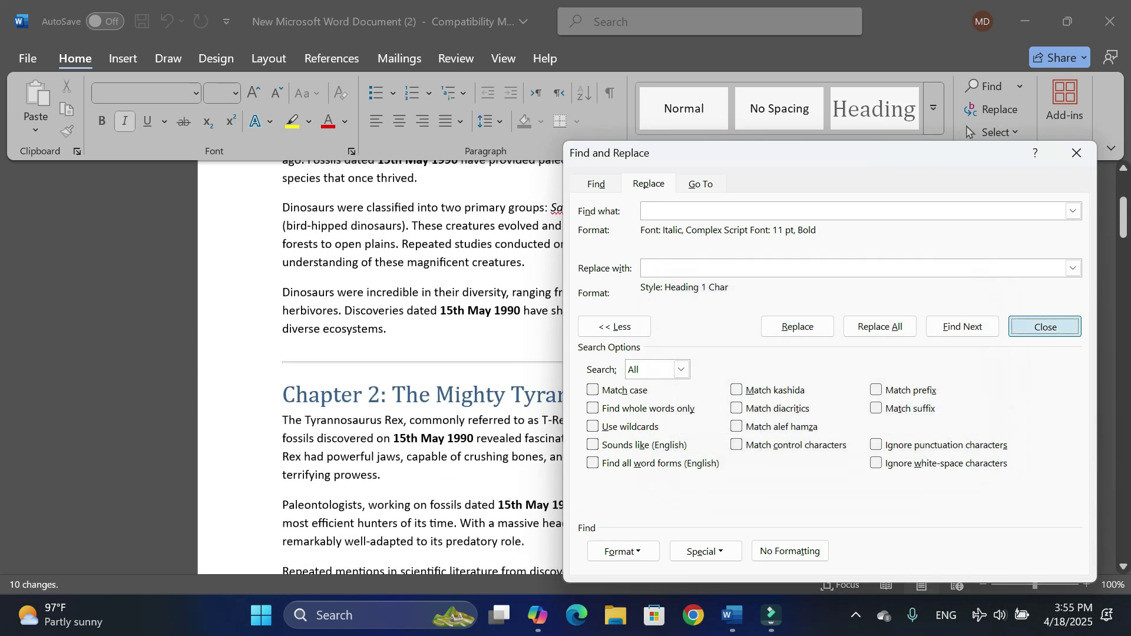
{"action": "key", "text": "Escape"}
{"action": "scroll", "coordinate": [558, 364], "scroll_direction": "up", "scroll_amount": 3}
{"action": "scroll", "coordinate": [557, 364], "scroll_direction": "down", "scroll_amount": 12}
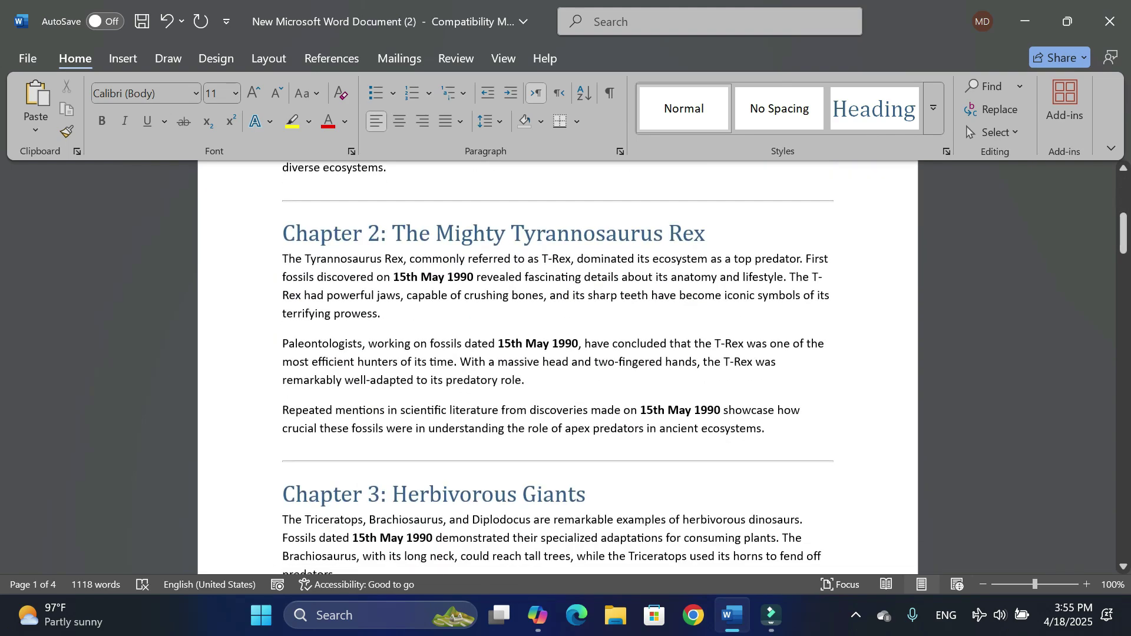
{"action": "scroll", "coordinate": [557, 364], "scroll_direction": "down", "scroll_amount": 4}
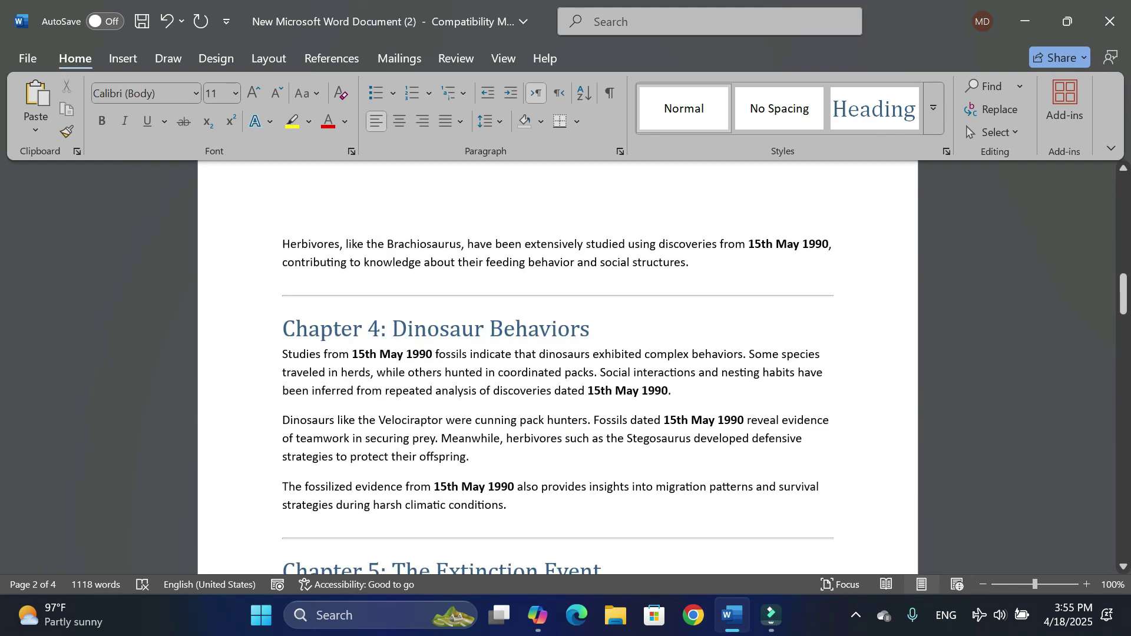
{"action": "scroll", "coordinate": [558, 364], "scroll_direction": "down", "scroll_amount": 3}
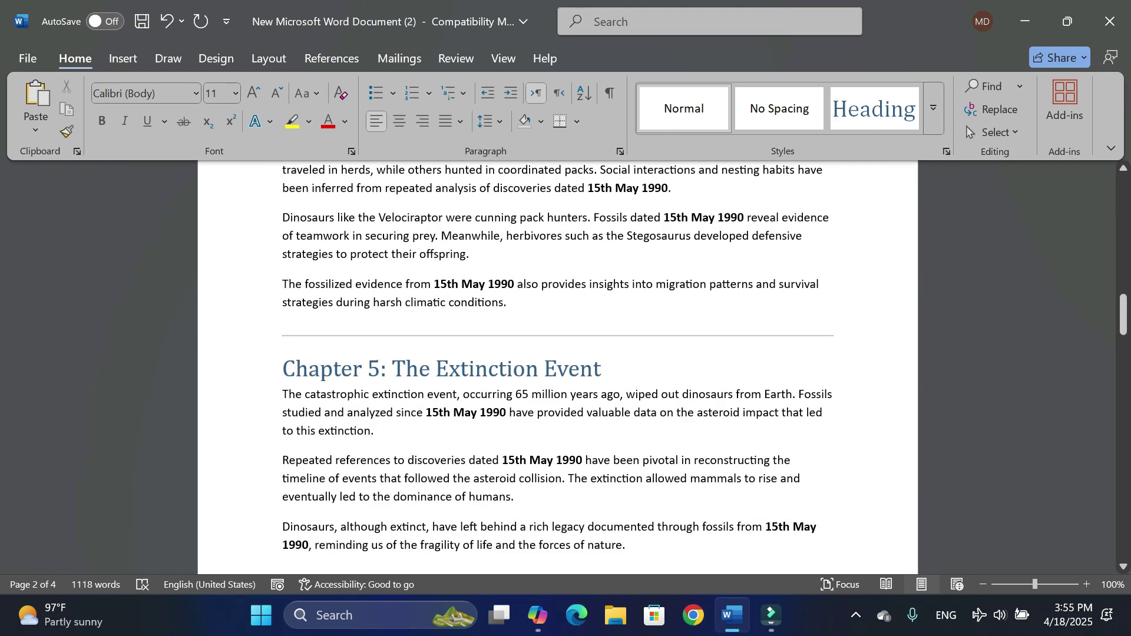
{"action": "scroll", "coordinate": [557, 364], "scroll_direction": "up", "scroll_amount": 15}
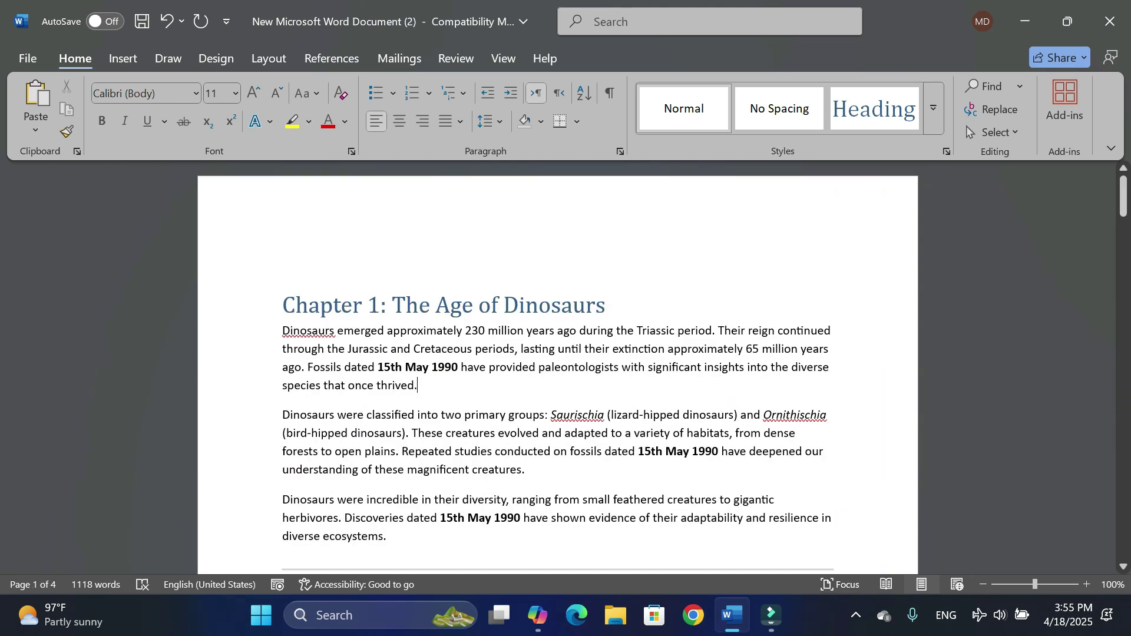
{"action": "left_click_drag", "start_coordinate": [459, 367], "coordinate": [378, 367]}
{"action": "key", "text": "ctrl+c"}
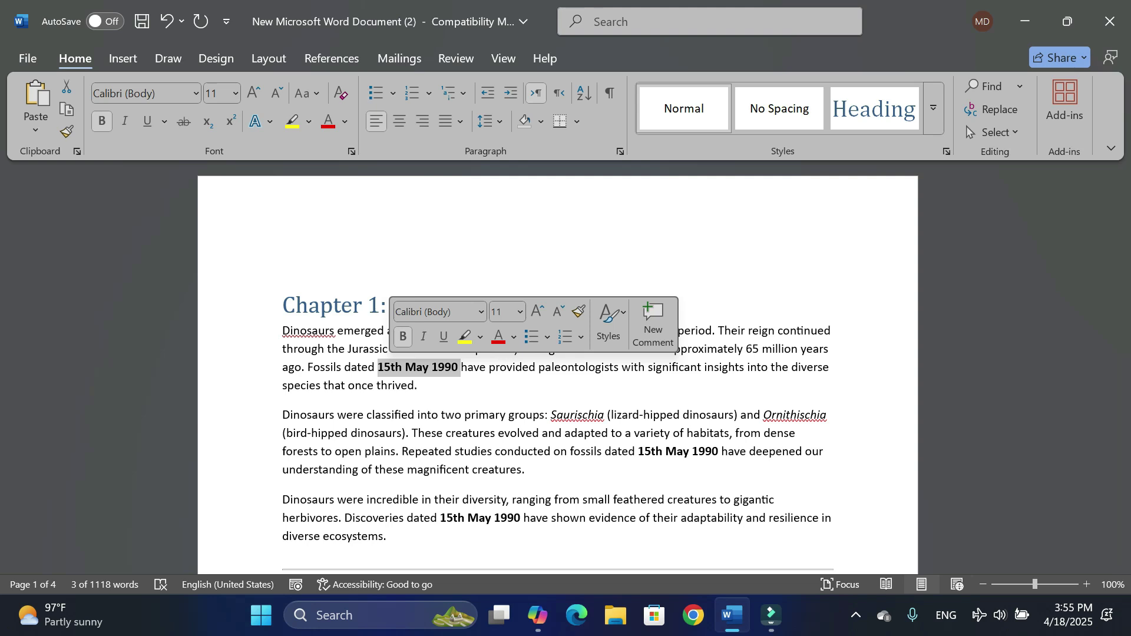
{"action": "left_click", "coordinate": [378, 367]}
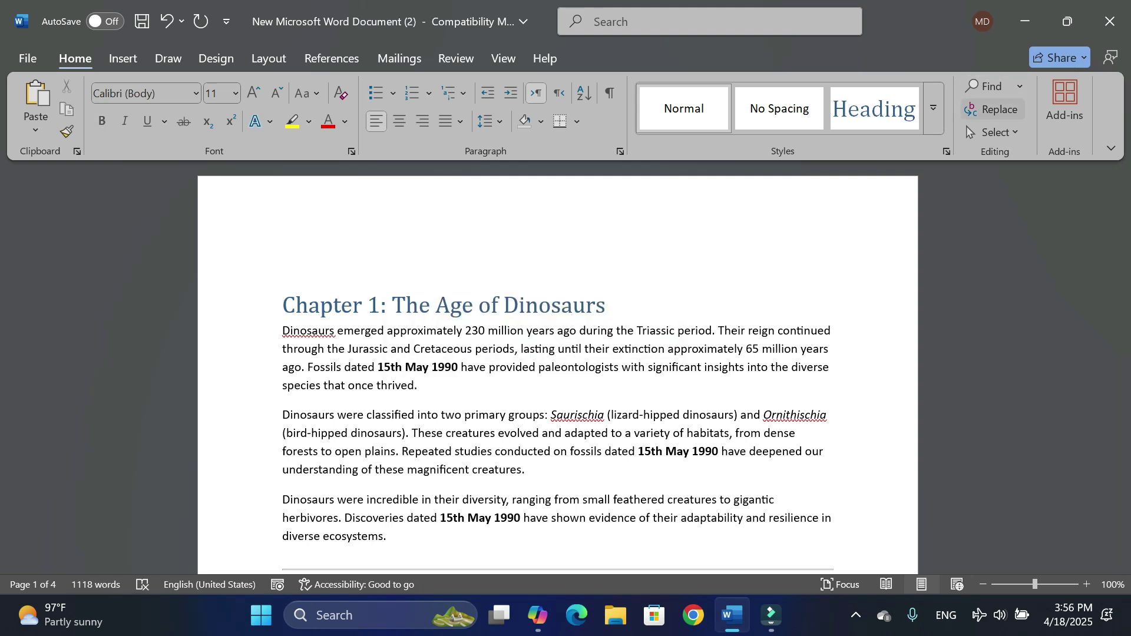
{"action": "left_click", "coordinate": [993, 109]}
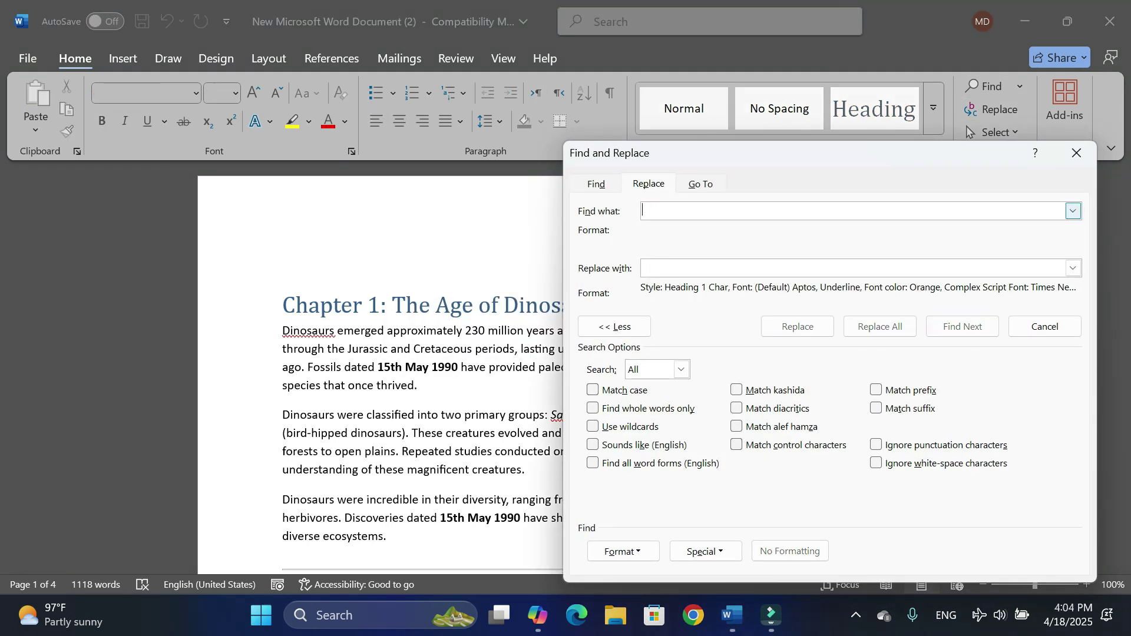
Step: Enter 15th May 1990 as the search text and 20th May 1996 as the replacement
{"action": "key", "text": "ctrl+v"}
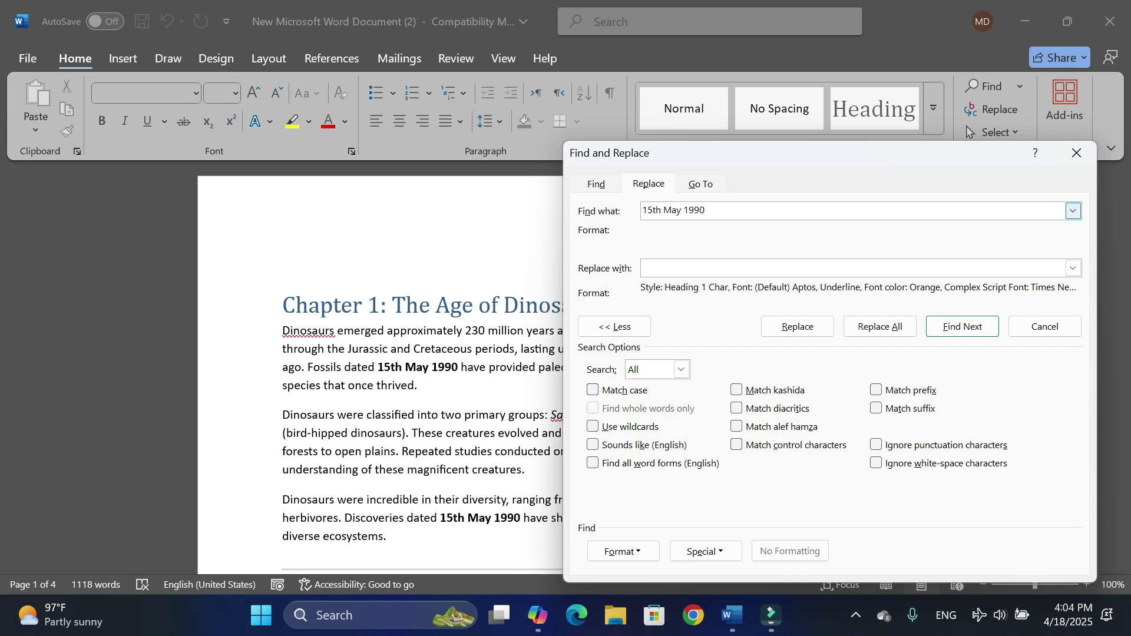
{"action": "left_click", "coordinate": [766, 269]}
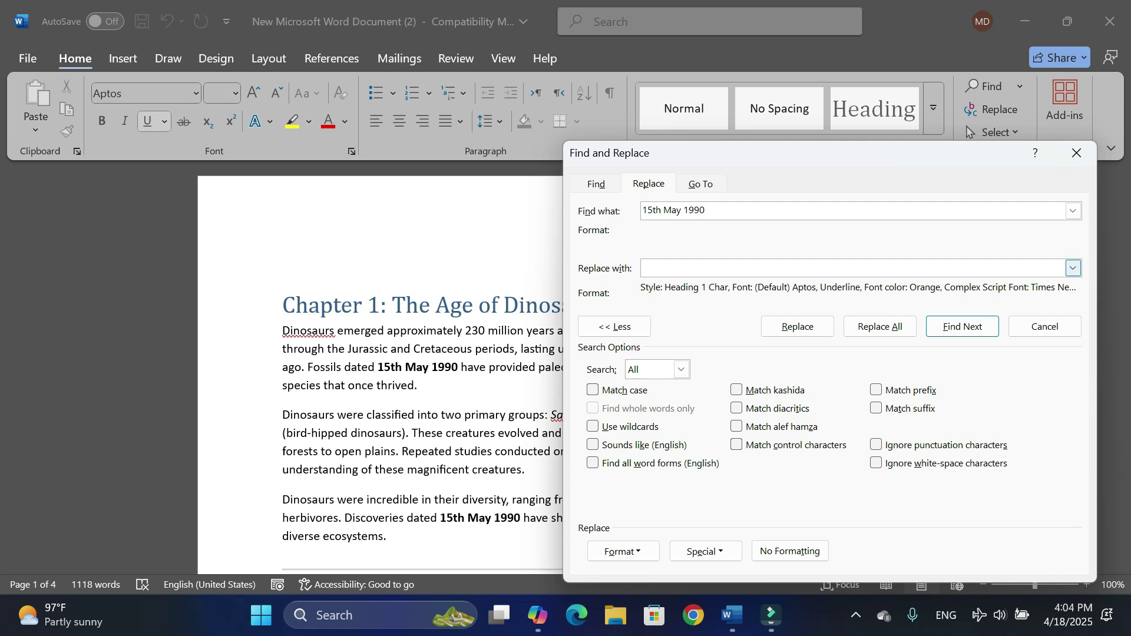
{"action": "key", "text": "ctrl+v"}
{"action": "key", "text": "Home"}
{"action": "key", "text": "Delete"}
{"action": "key", "text": "Delete"}
{"action": "type", "text": "20"}
{"action": "type", "text": "6"}
{"action": "key", "text": "Tab"}
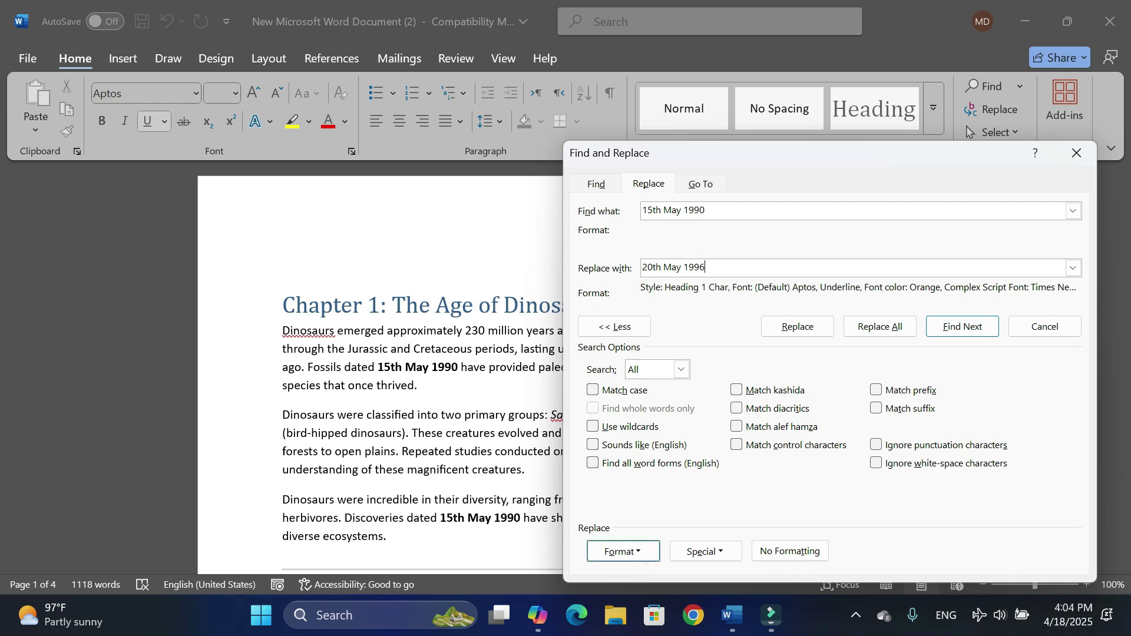
{"action": "key", "text": "Return"}
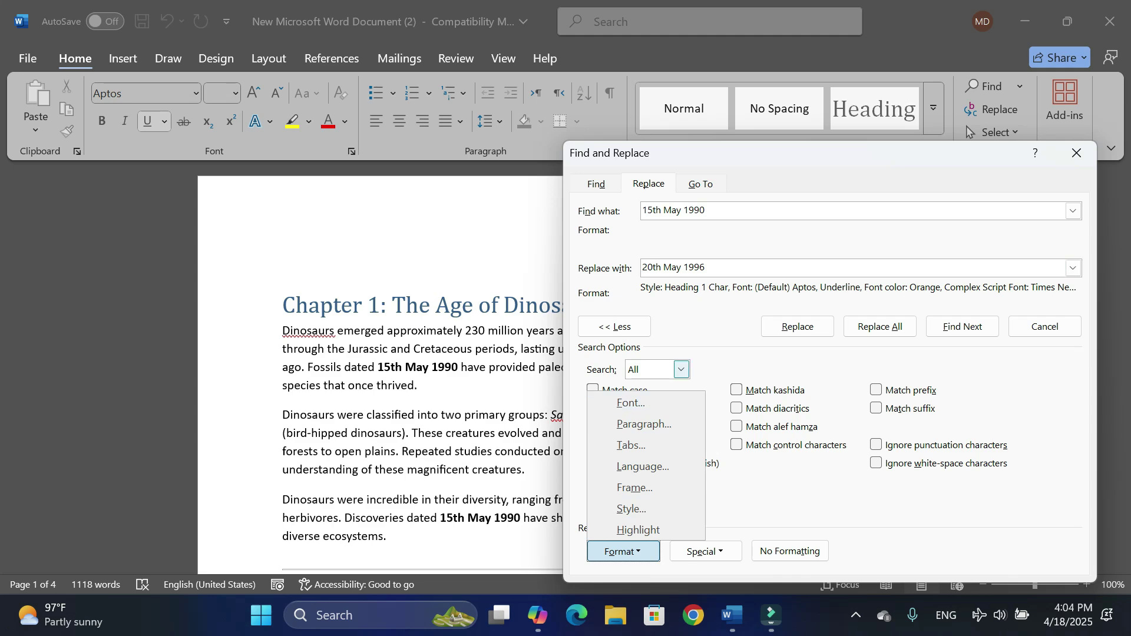
Step: Format the replacement blue, double-underlined, size 12, then Replace All 24 occurrences
{"action": "key", "text": "Down"}
{"action": "key", "text": "Return"}
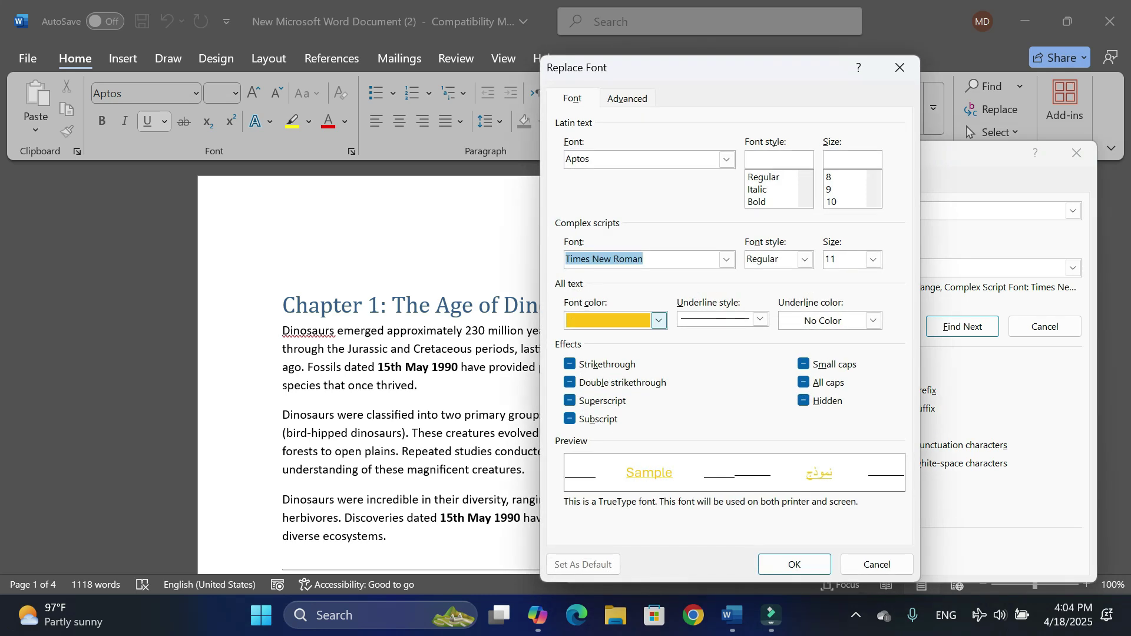
{"action": "left_click", "coordinate": [658, 320]}
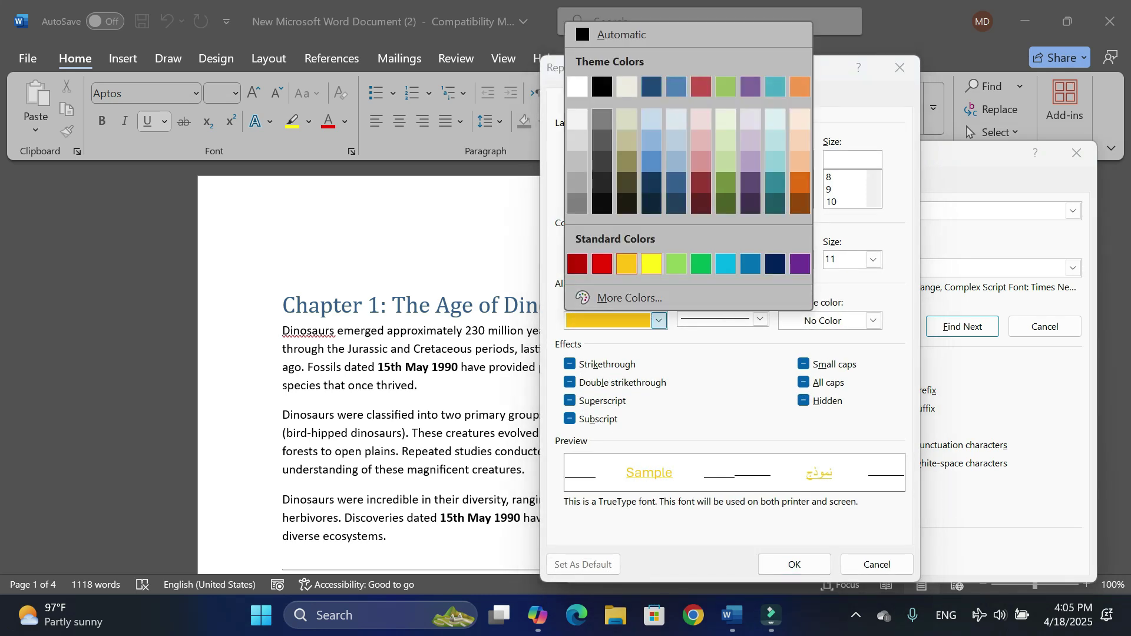
{"action": "left_click", "coordinate": [651, 161]}
{"action": "left_click", "coordinate": [760, 318]}
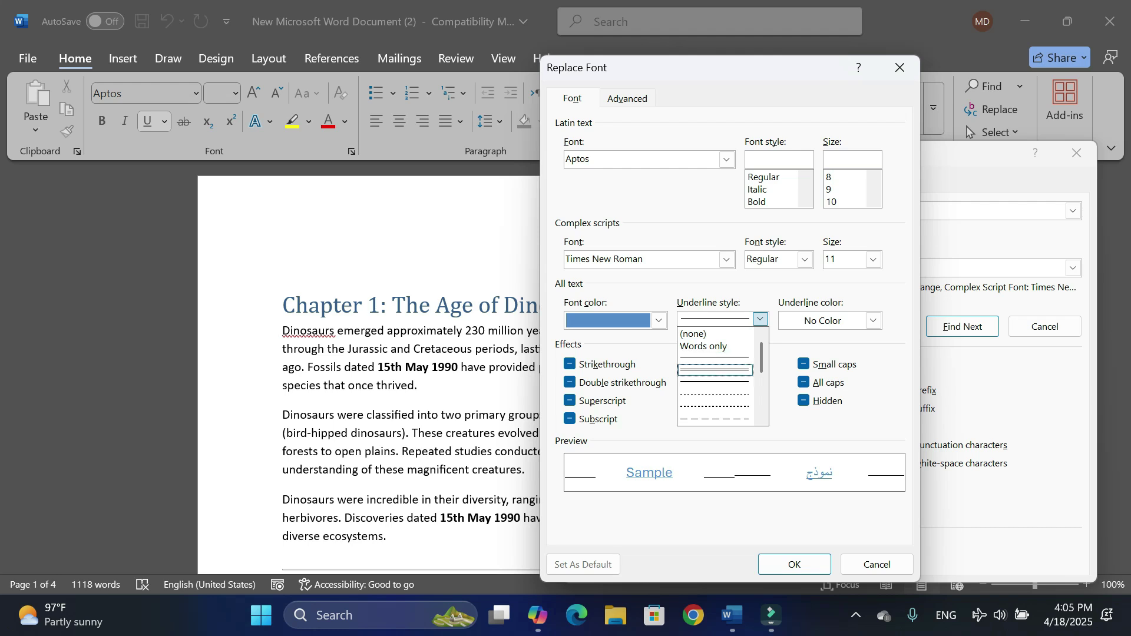
{"action": "left_click", "coordinate": [715, 370]}
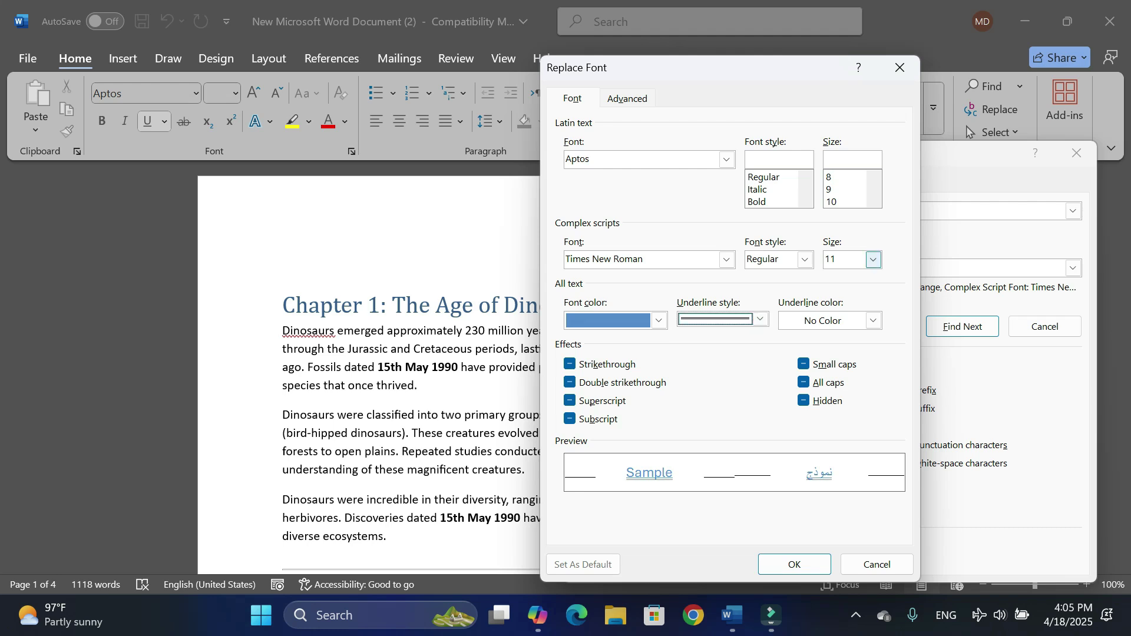
{"action": "left_click", "coordinate": [874, 260]}
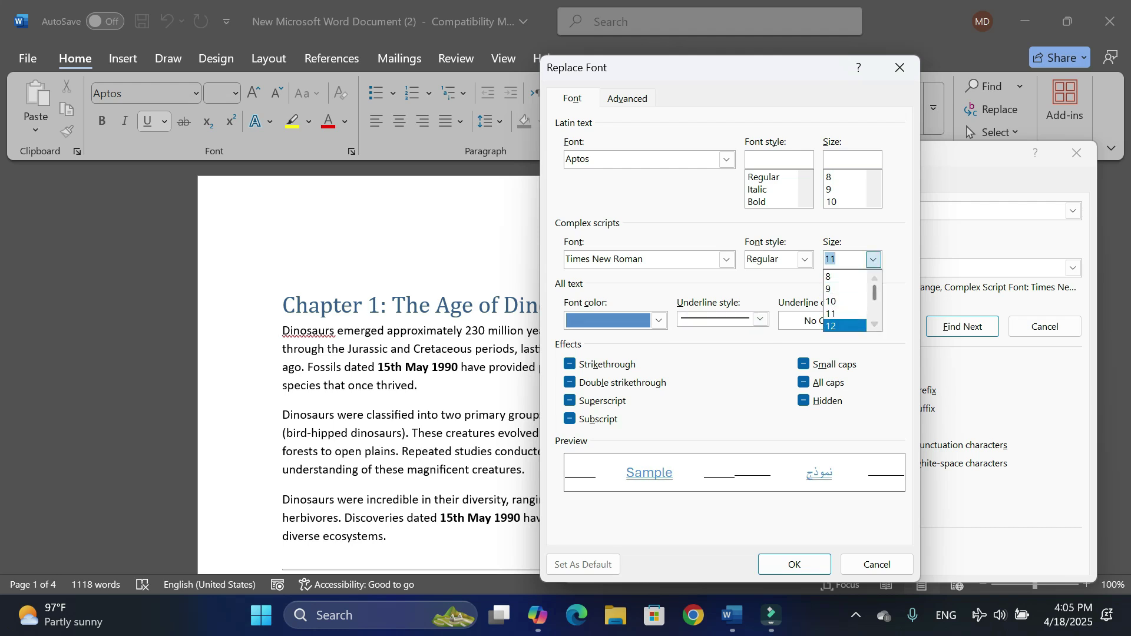
{"action": "left_click", "coordinate": [844, 326]}
{"action": "left_click", "coordinate": [727, 259]}
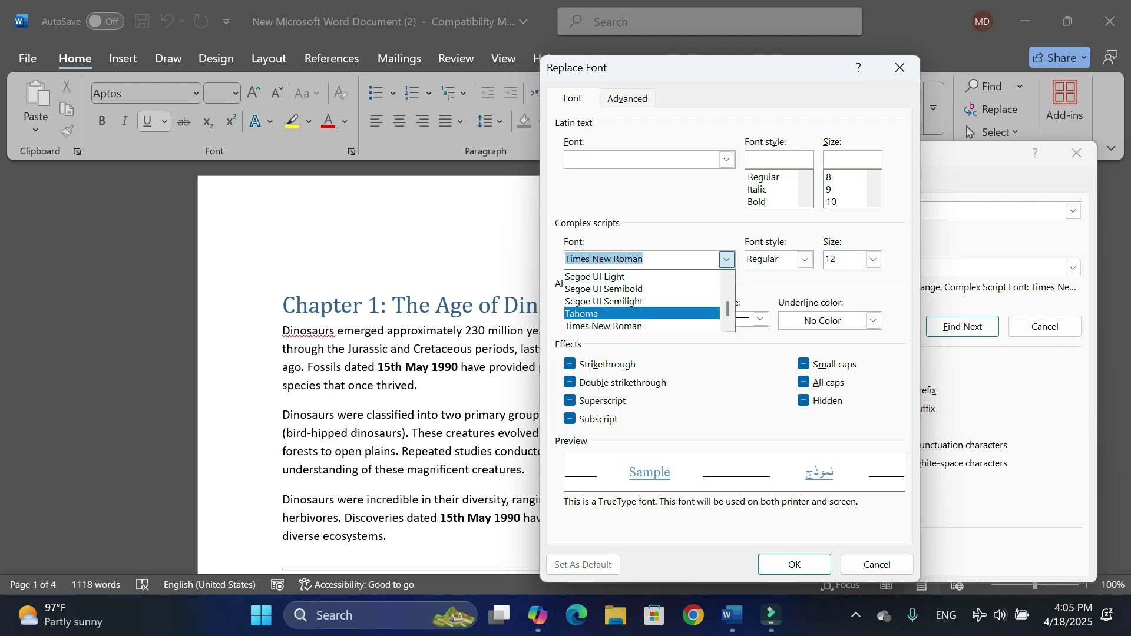
{"action": "left_click", "coordinate": [726, 260]}
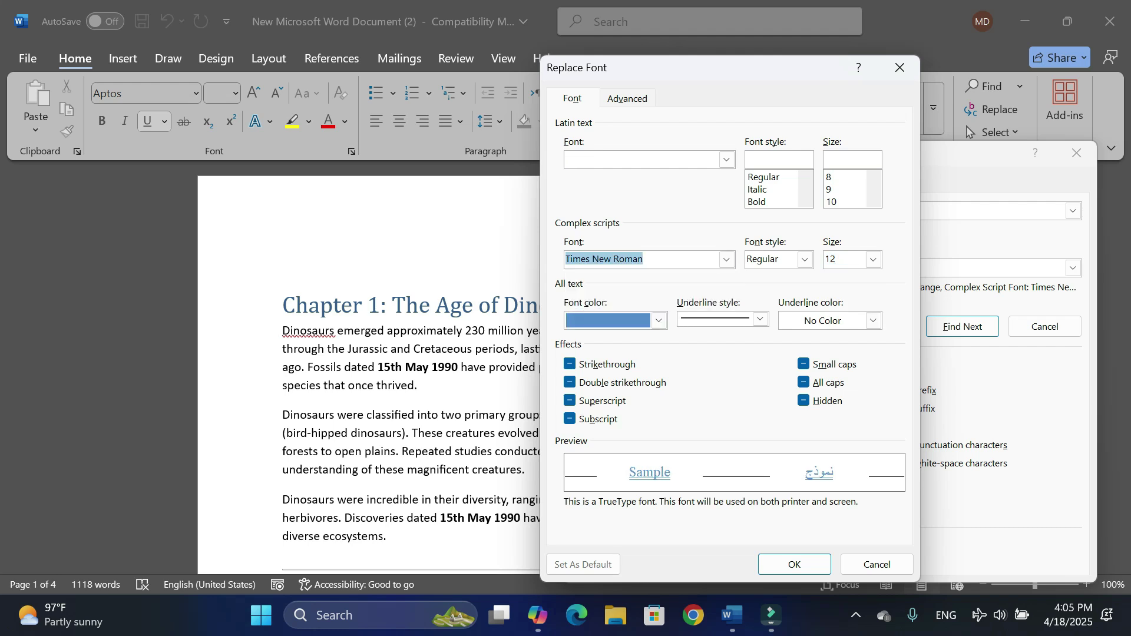
{"action": "left_click", "coordinate": [794, 564]}
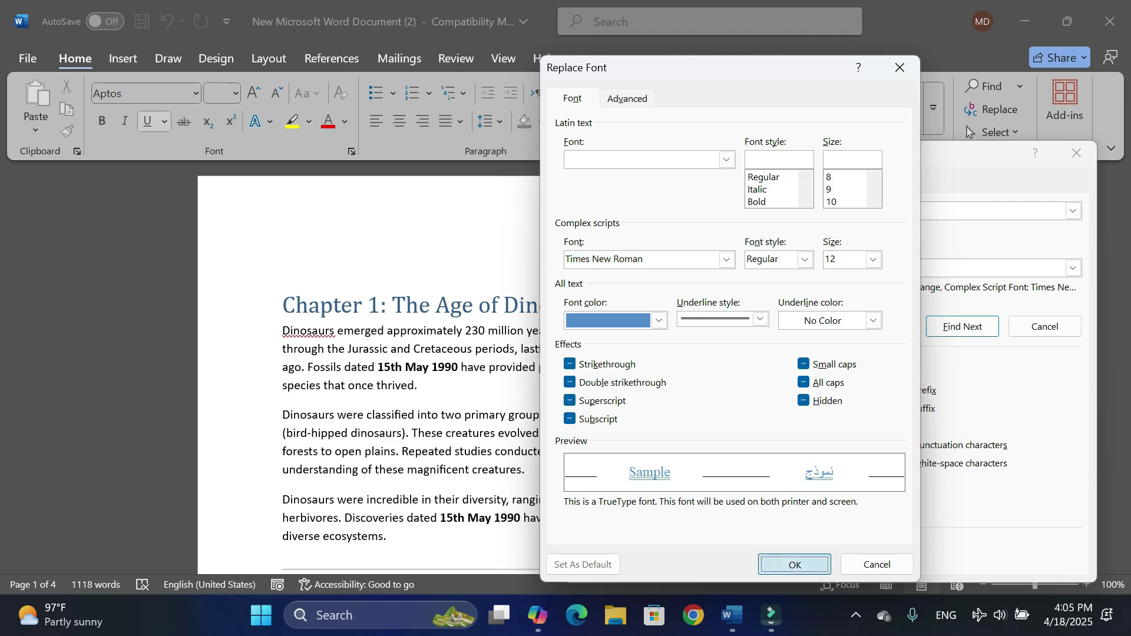
{"action": "left_click", "coordinate": [879, 327]}
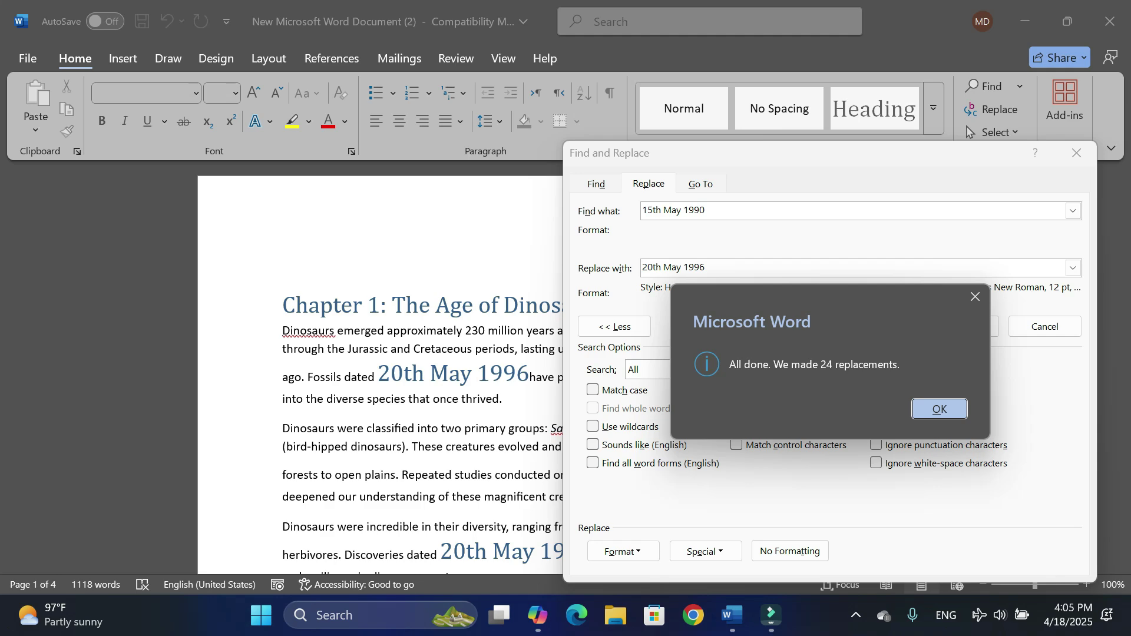
Step: Dismiss the summary, check the new 20th May 1996 dates, and reopen Find and Replace with Ctrl+H
{"action": "key", "text": "Return"}
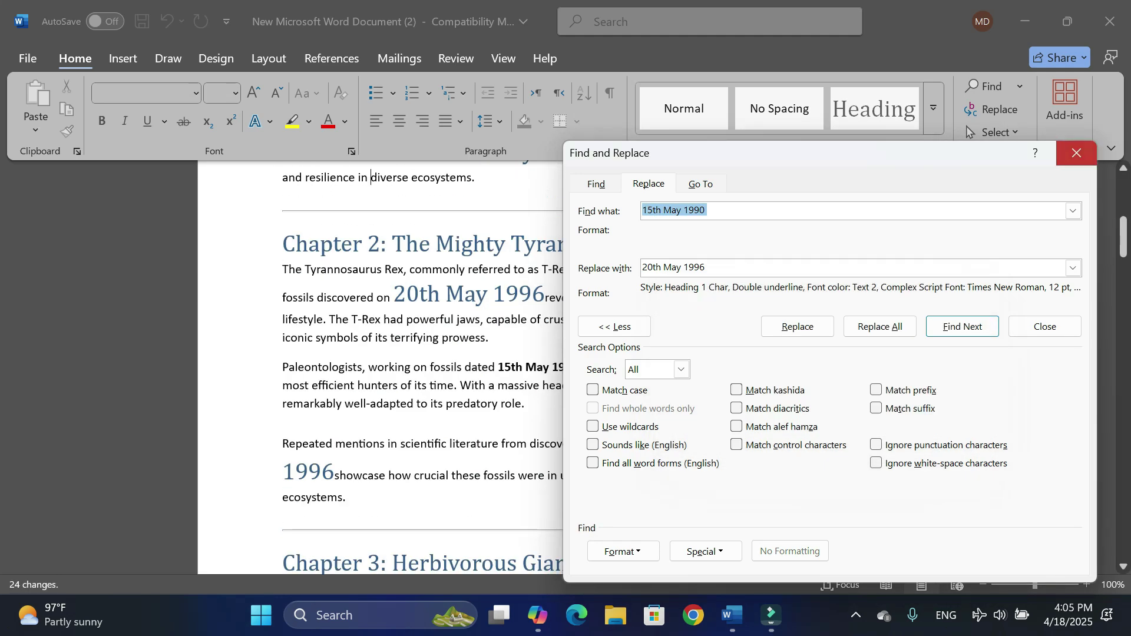
{"action": "scroll", "coordinate": [558, 365], "scroll_direction": "down", "scroll_amount": 15}
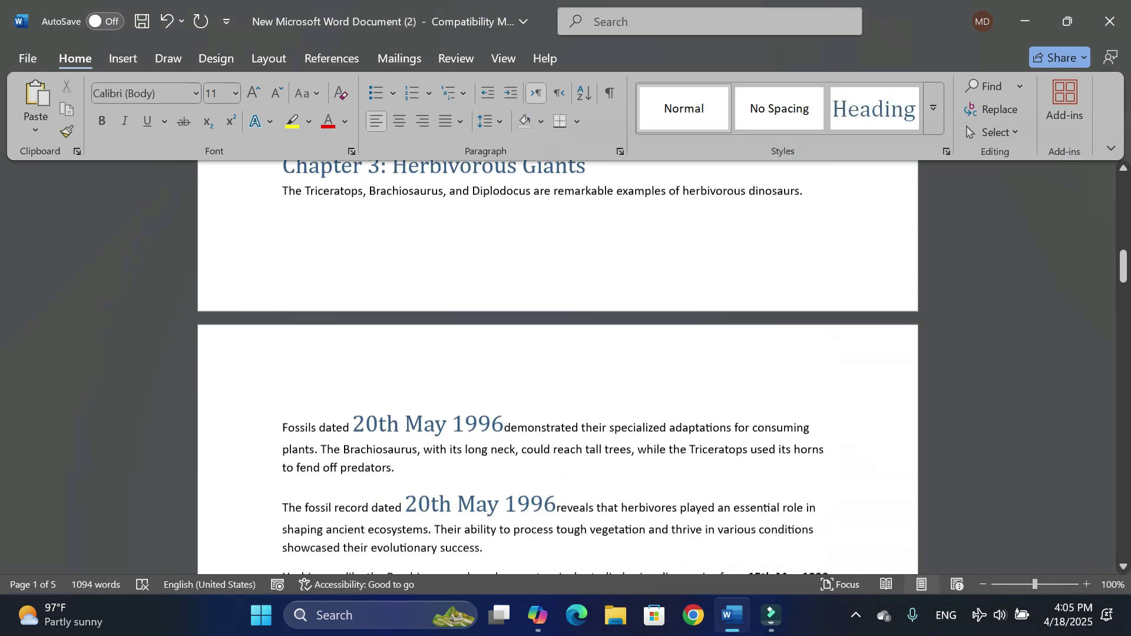
{"action": "scroll", "coordinate": [557, 365], "scroll_direction": "up", "scroll_amount": 3}
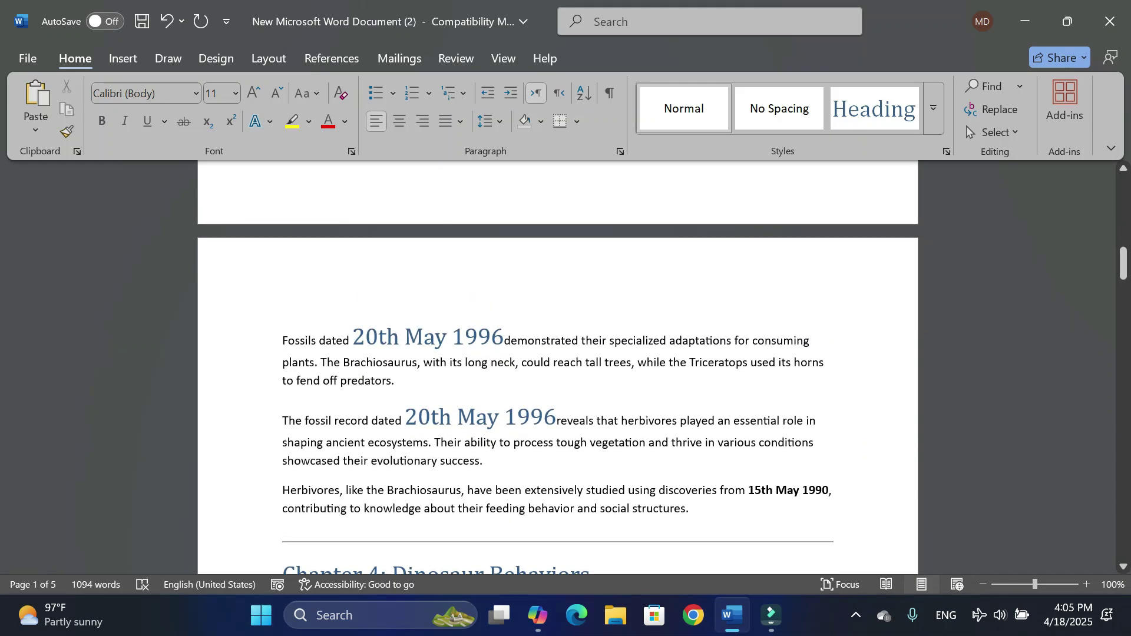
{"action": "scroll", "coordinate": [557, 365], "scroll_direction": "up", "scroll_amount": 12}
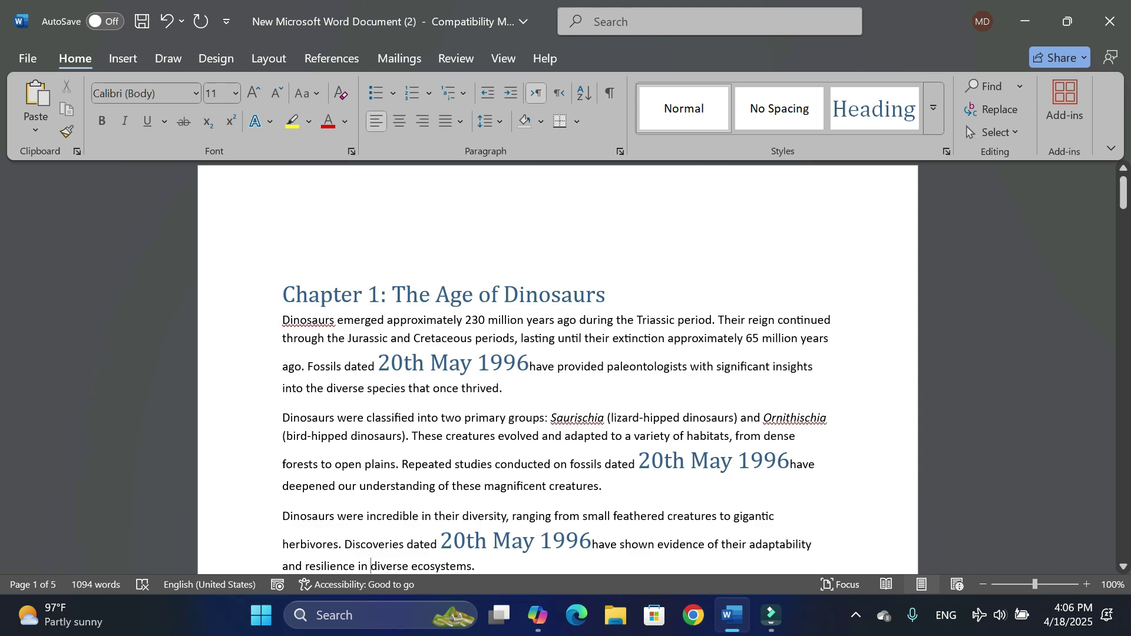
{"action": "key", "text": "ctrl+h"}
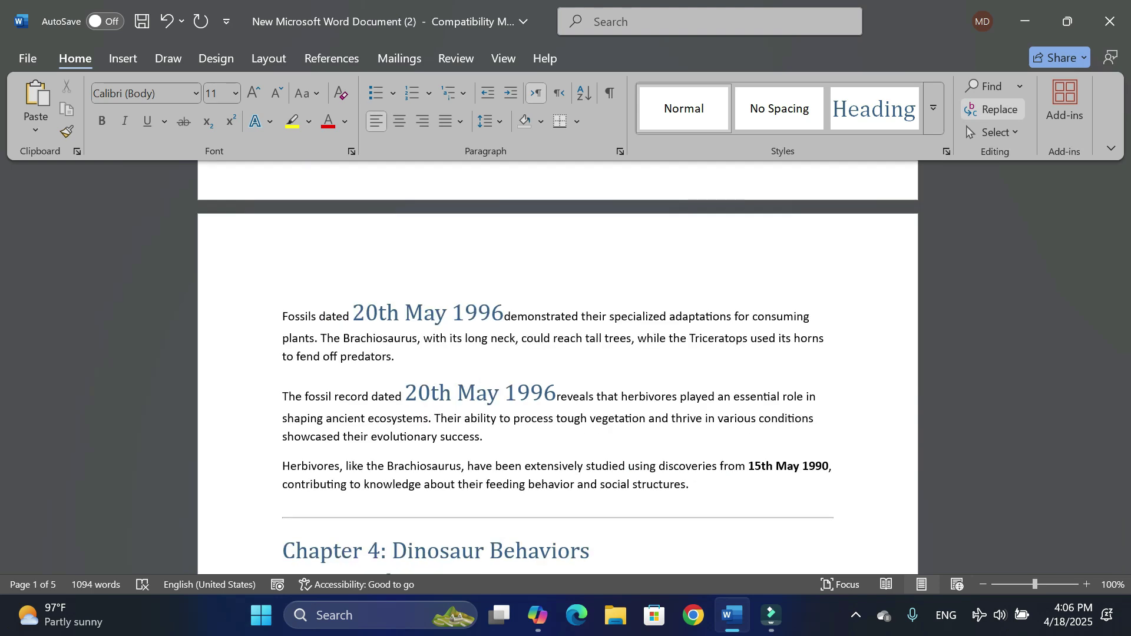